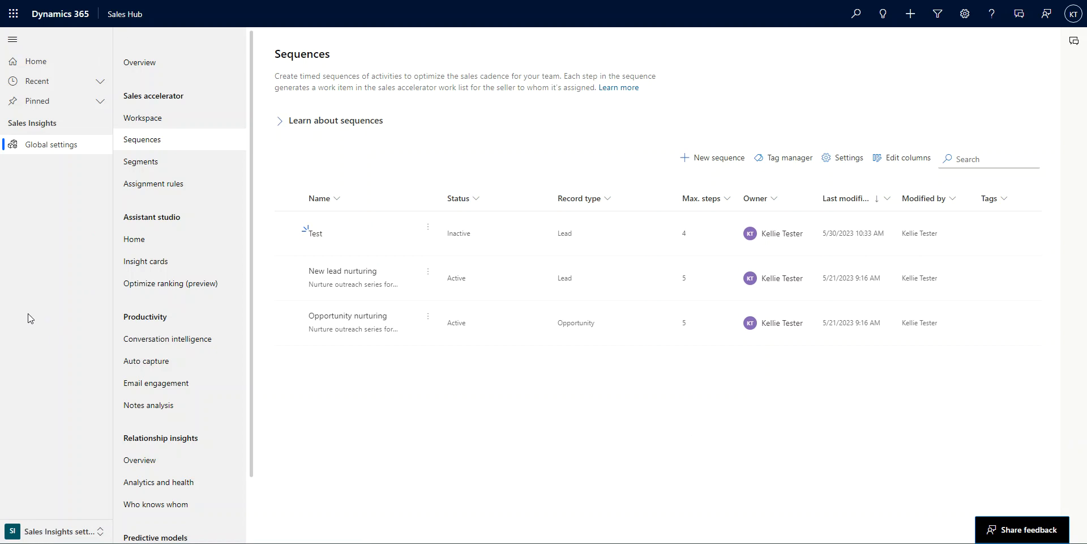
pyautogui.click(77, 533)
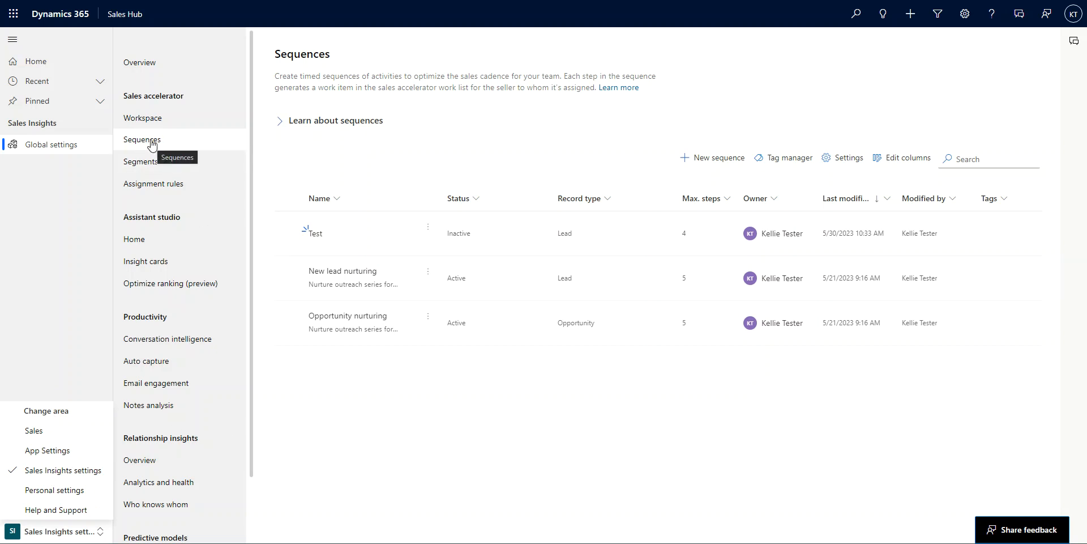
pyautogui.click(319, 426)
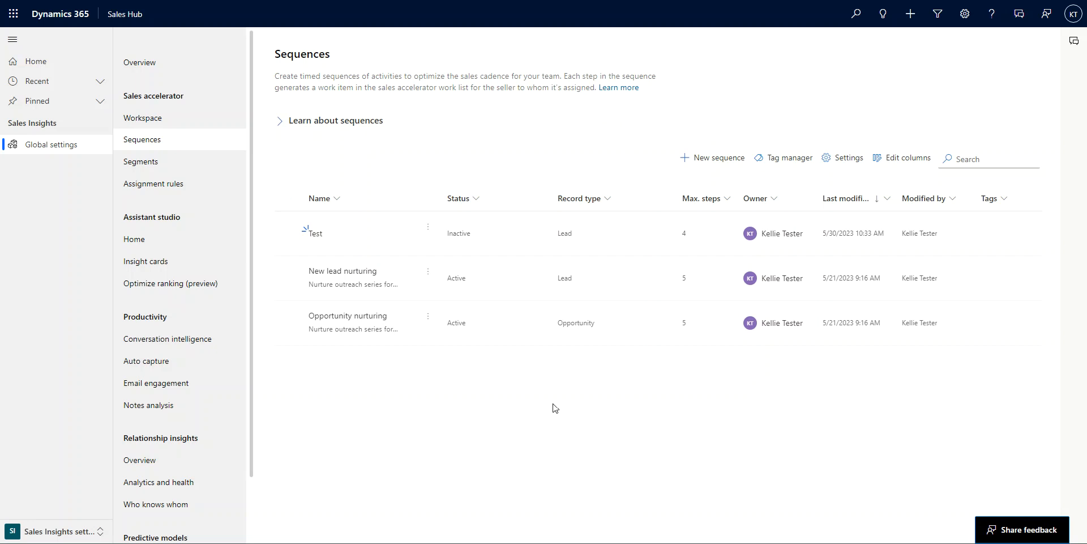
# Step: Start a new sequence from blank after reviewing the available sequence templates
pyautogui.click(718, 165)
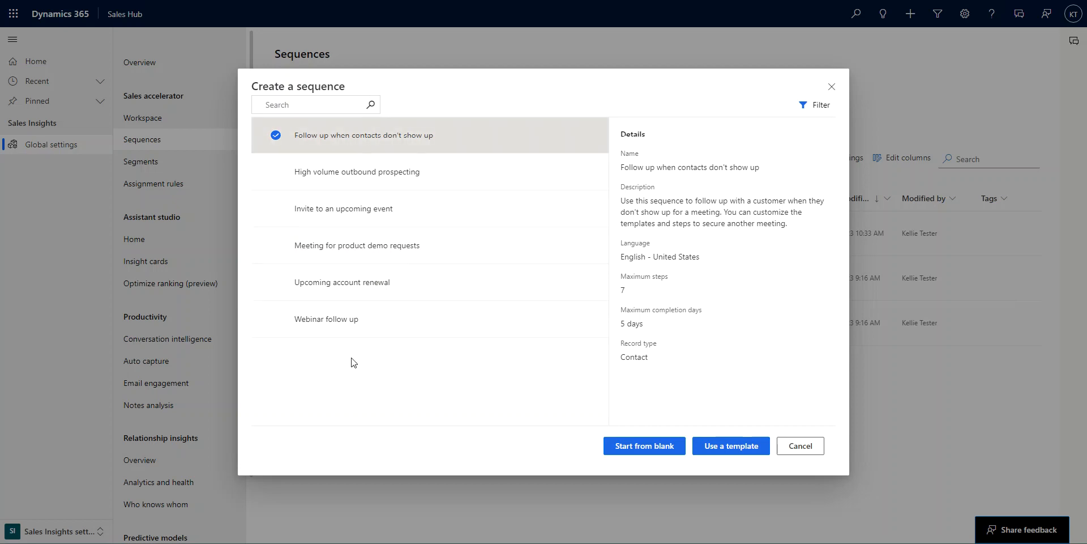
pyautogui.click(371, 181)
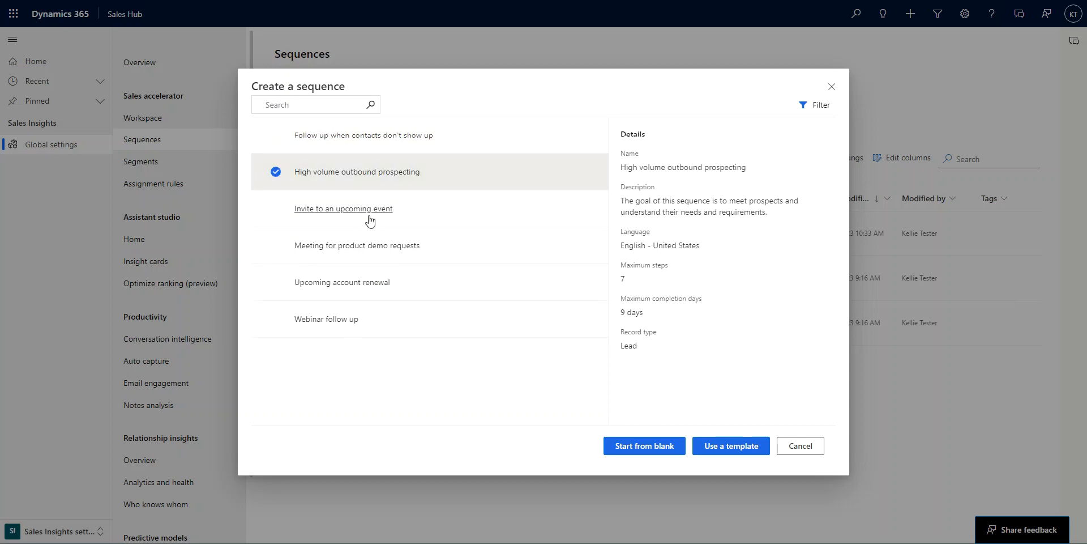
pyautogui.click(412, 221)
pyautogui.click(437, 252)
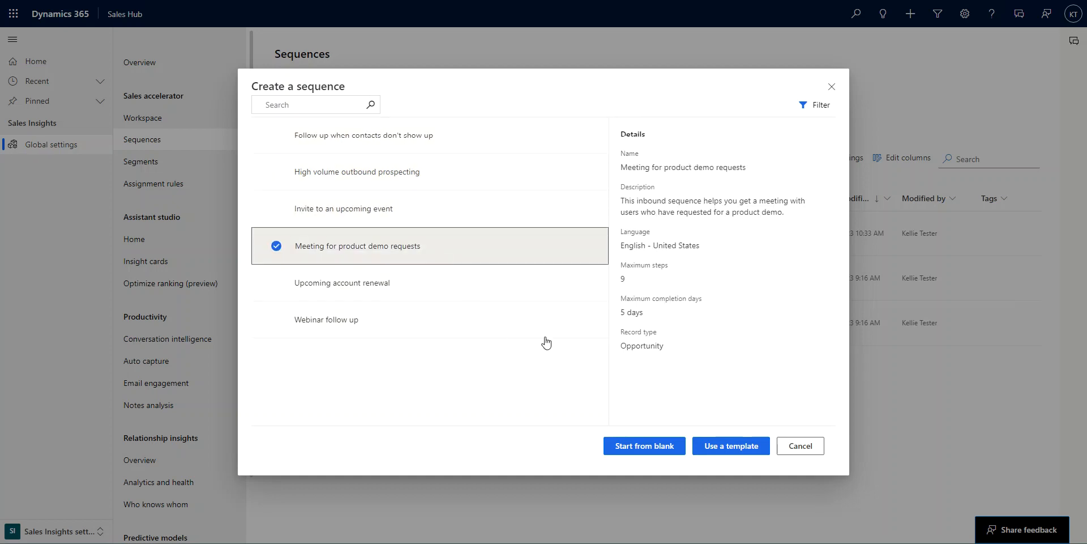
pyautogui.click(445, 299)
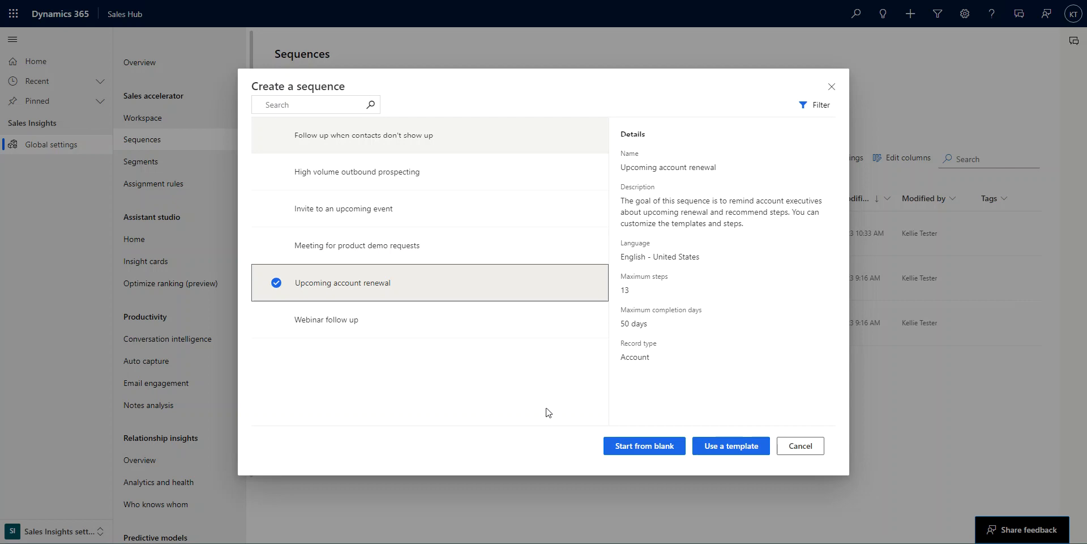
pyautogui.click(669, 456)
# Step: Name the sequence Lead Introduction, keep the record type Lead, and continue to the designer
pyautogui.click(637, 136)
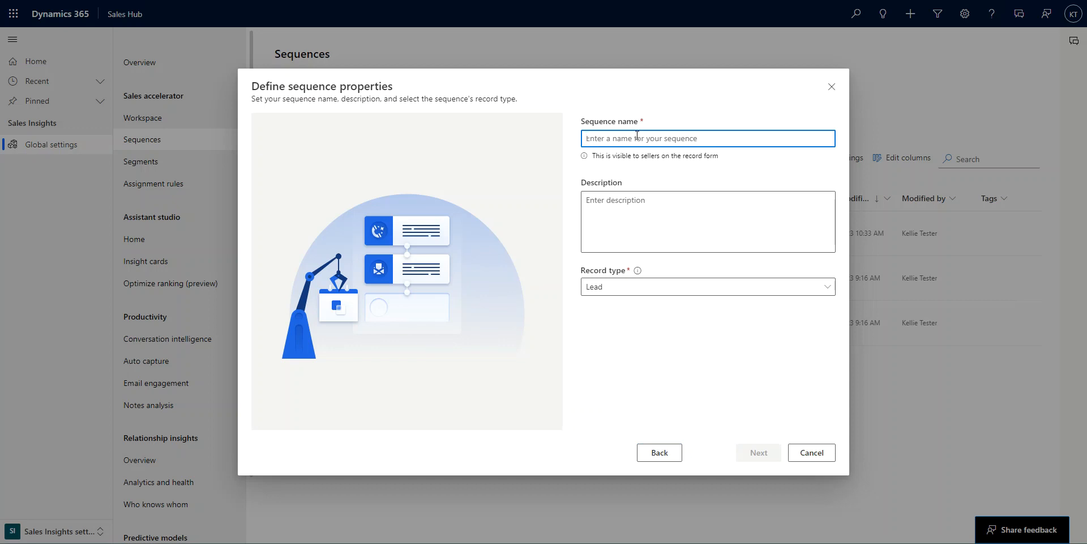
pyautogui.write('Lead')
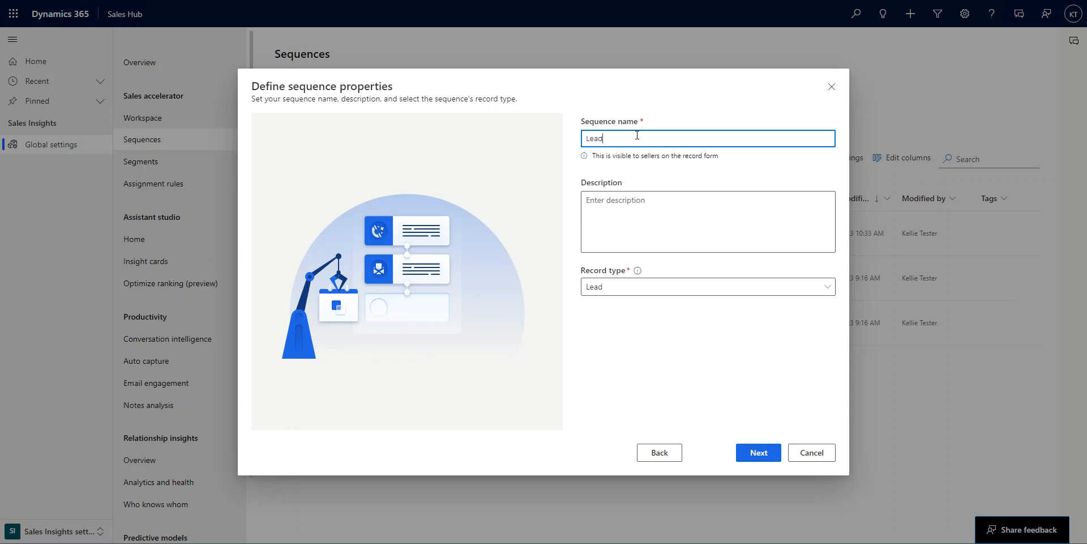
pyautogui.write(' Introduction')
pyautogui.click(631, 295)
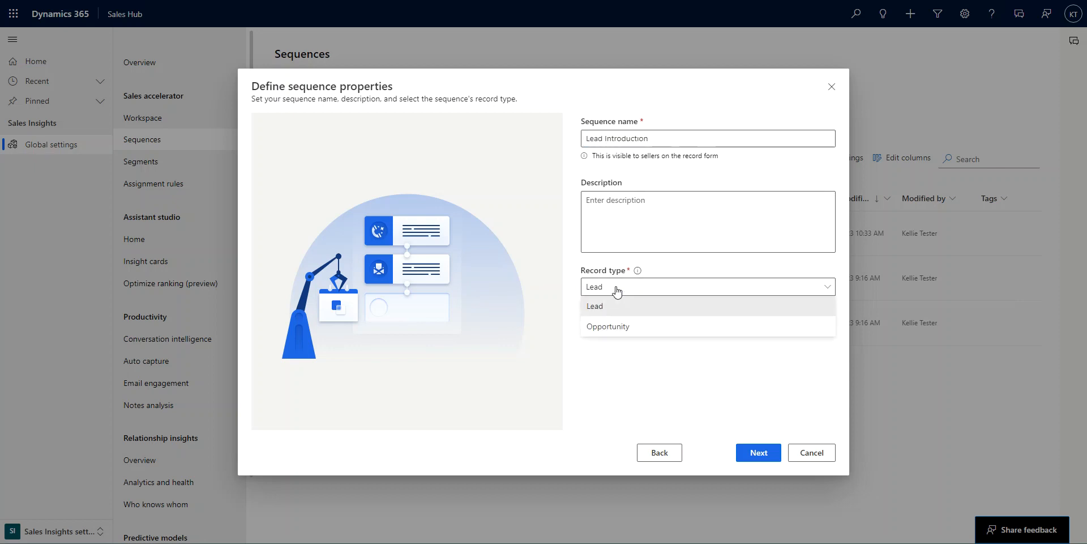
pyautogui.click(702, 425)
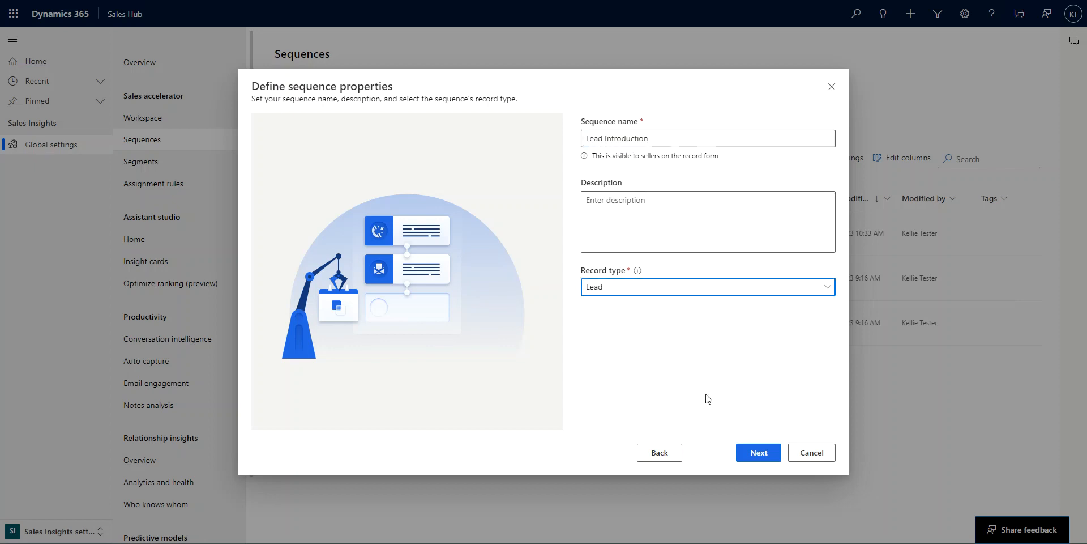
pyautogui.click(759, 460)
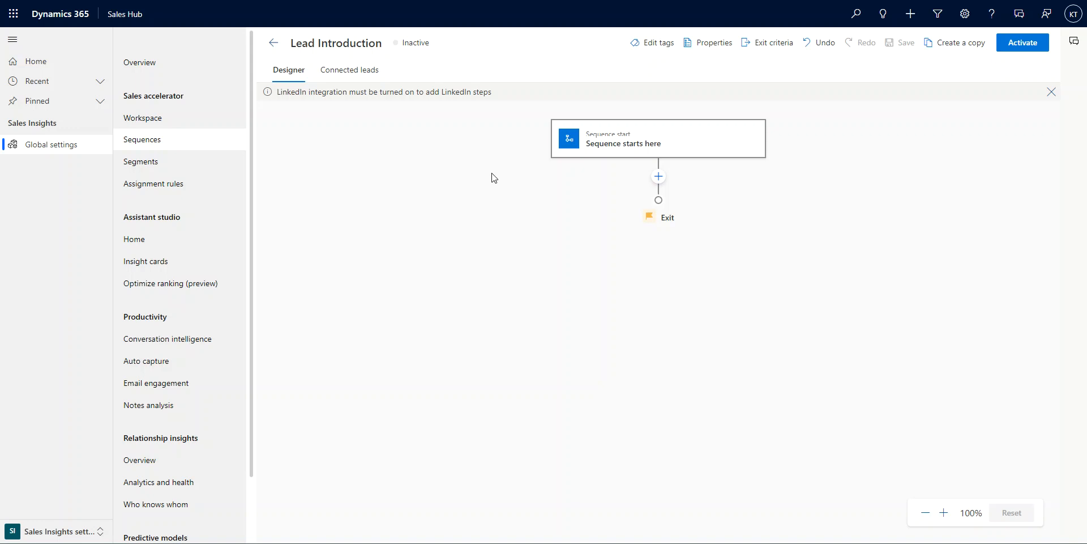
# Step: Browse the available steps, conditions, commands and LinkedIn elements for the first sequence action
pyautogui.click(659, 176)
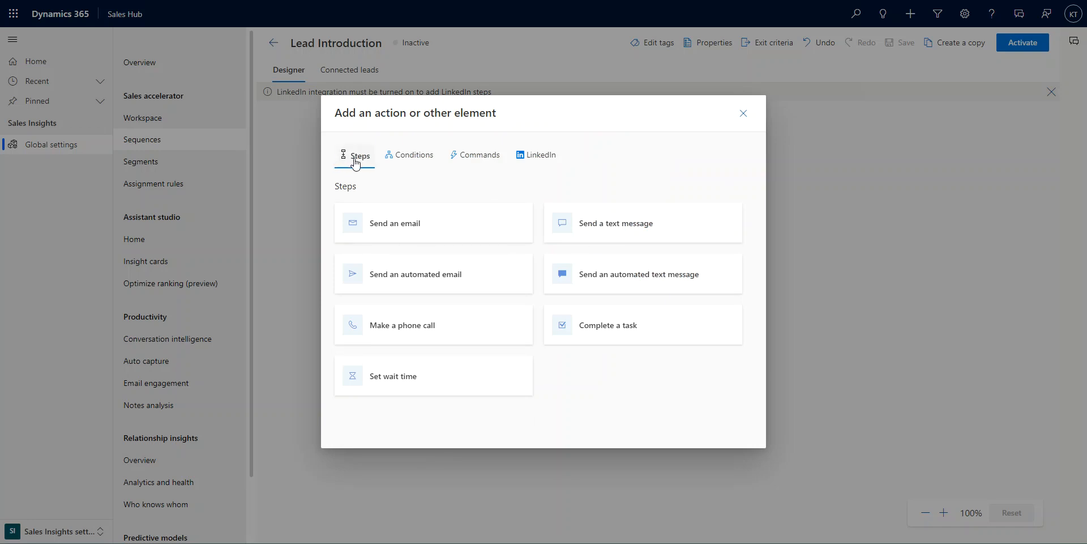
pyautogui.click(419, 159)
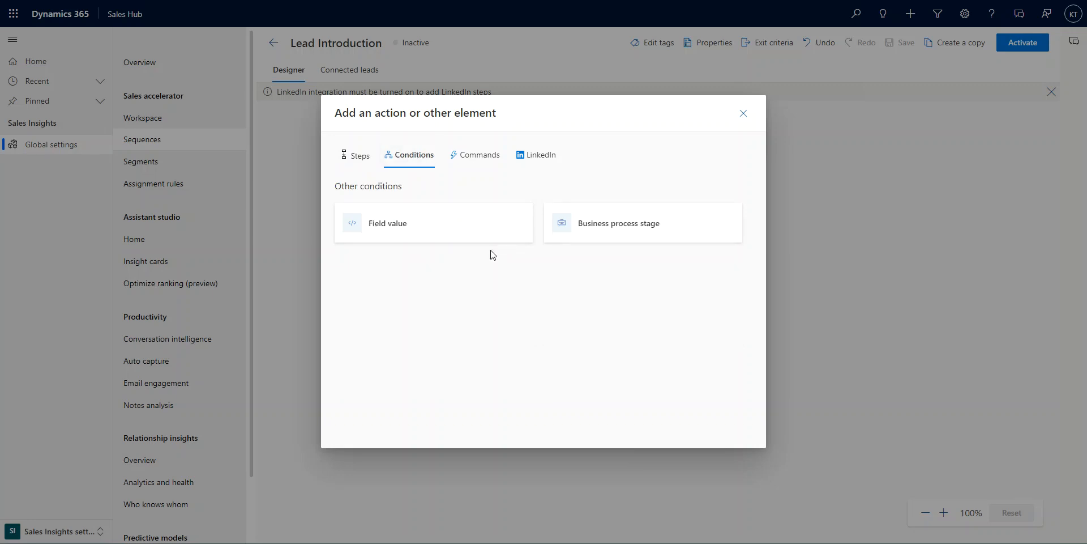
pyautogui.click(461, 158)
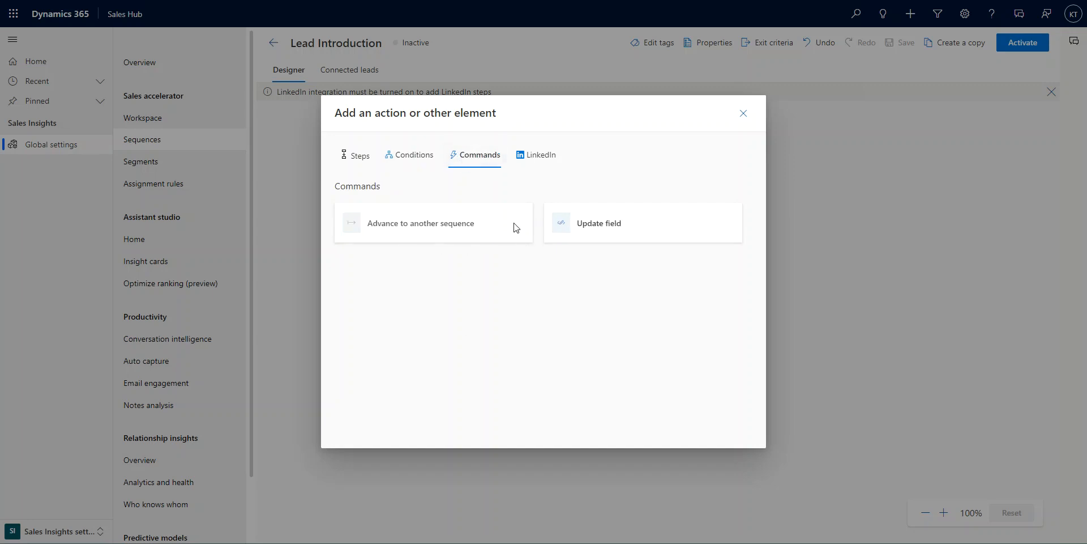
pyautogui.click(358, 164)
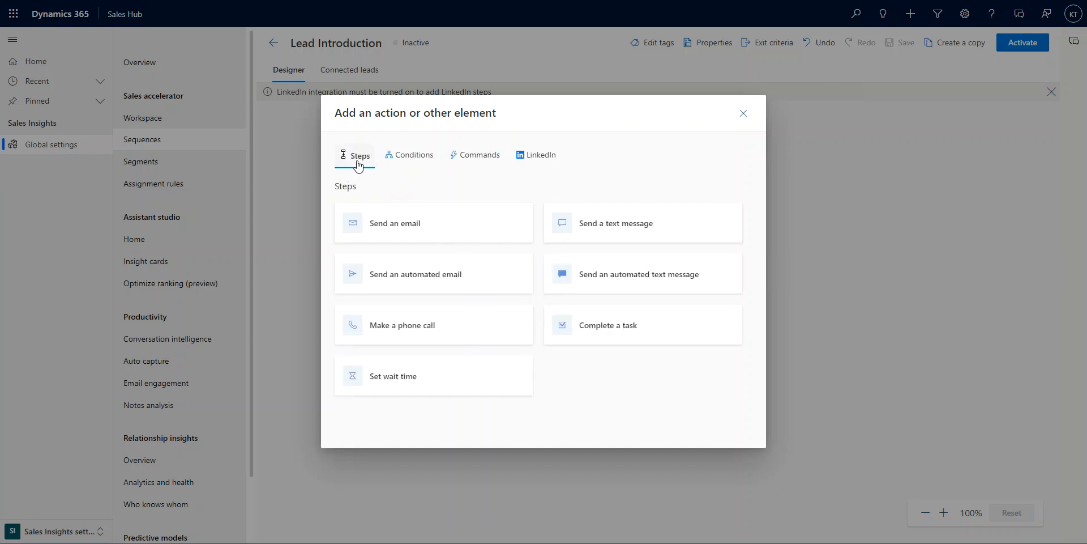
pyautogui.click(490, 163)
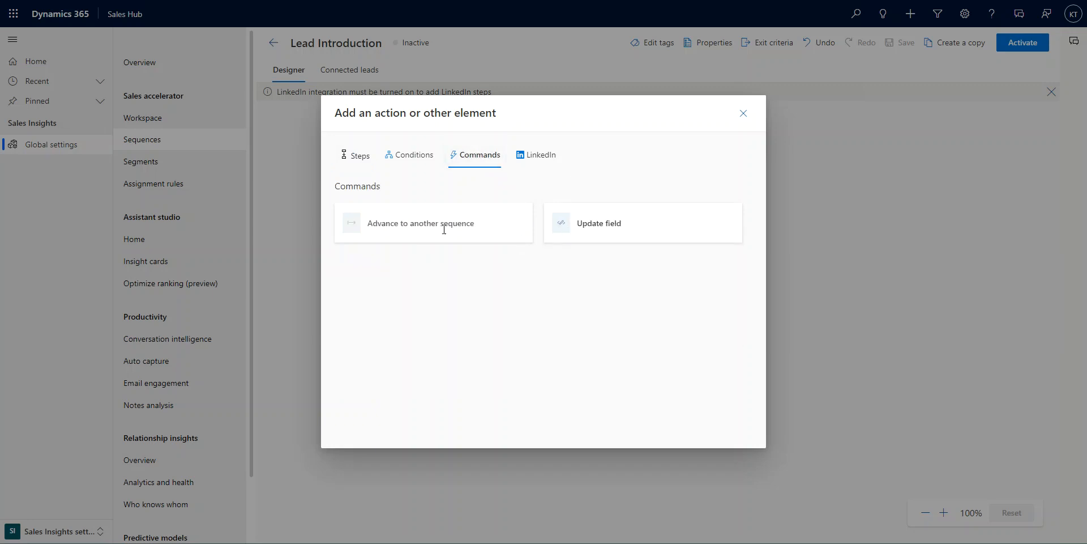
pyautogui.moveTo(429, 224)
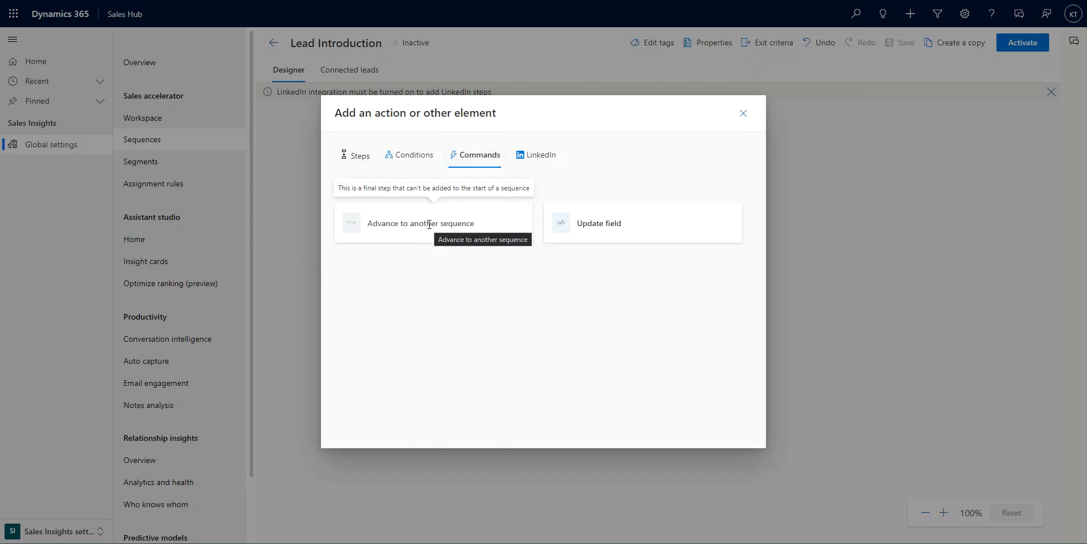
pyautogui.click(549, 163)
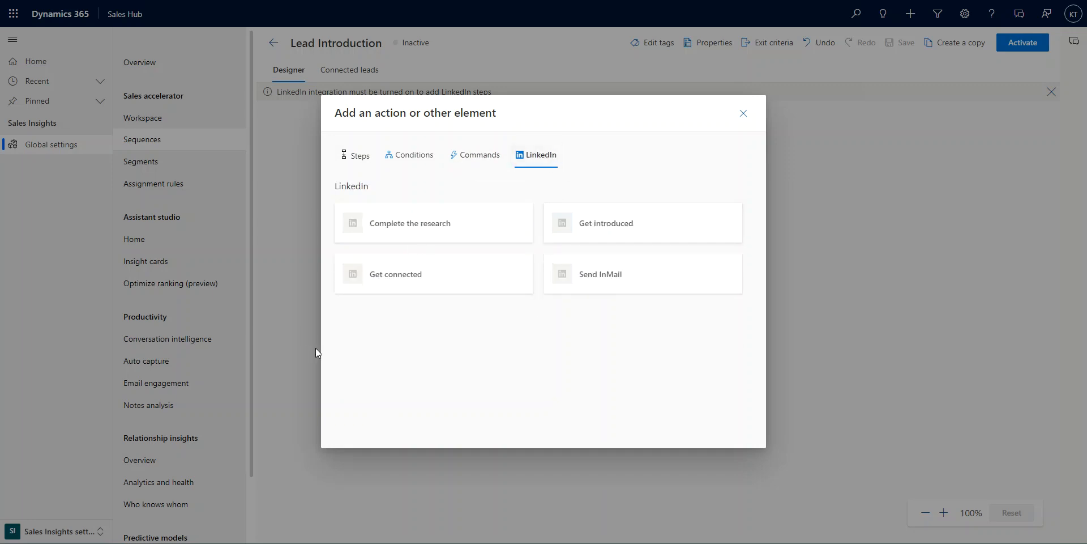
pyautogui.click(365, 161)
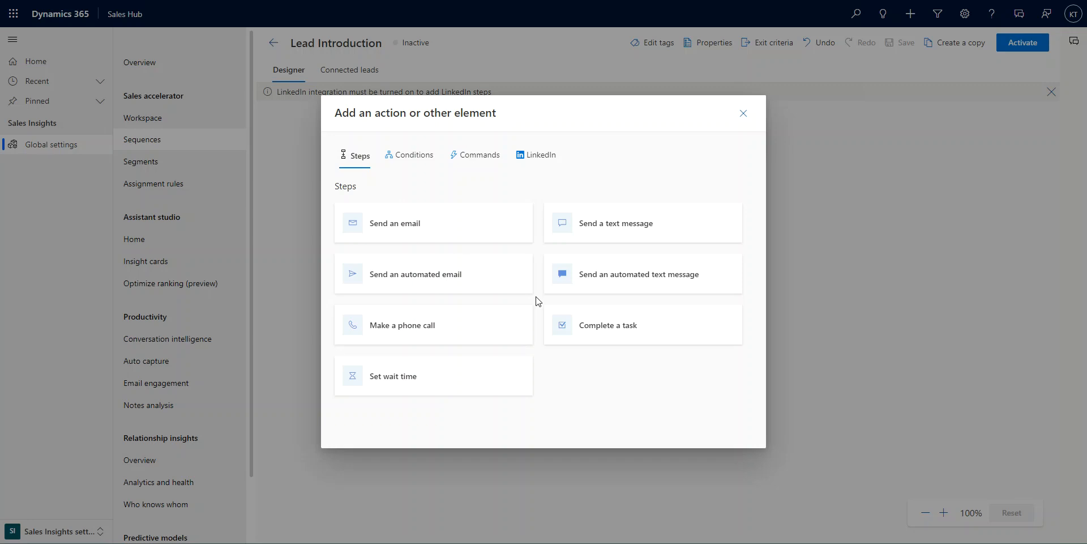
# Step: Add an automated email step using the Lead Reply-Web Site Visit email template
pyautogui.click(419, 280)
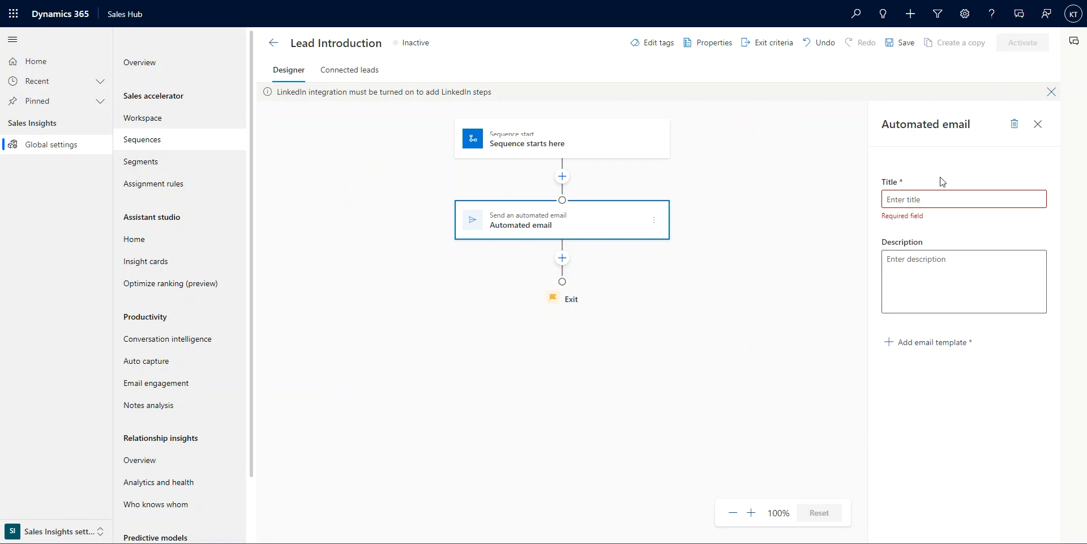
pyautogui.click(918, 348)
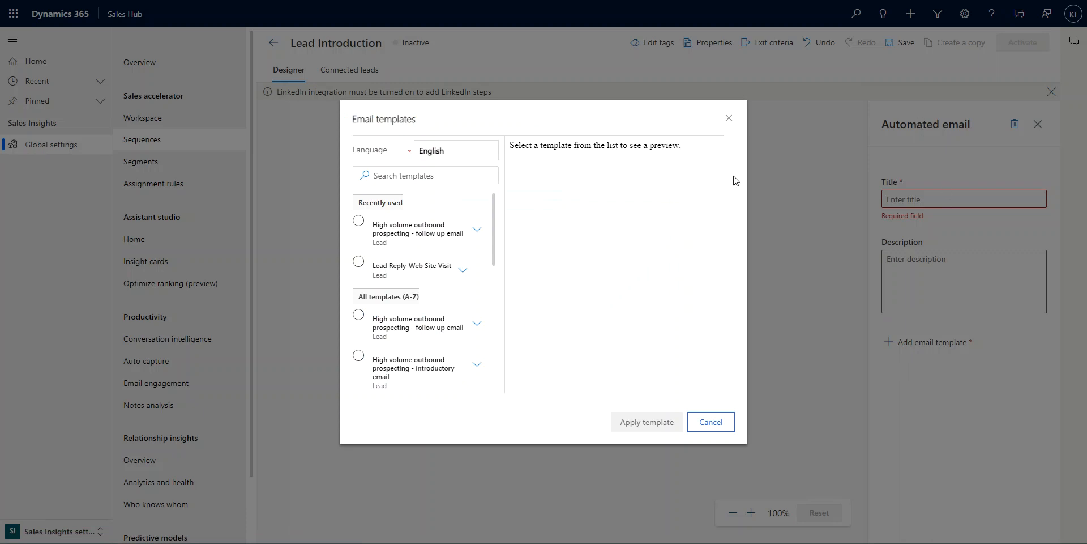
pyautogui.click(358, 262)
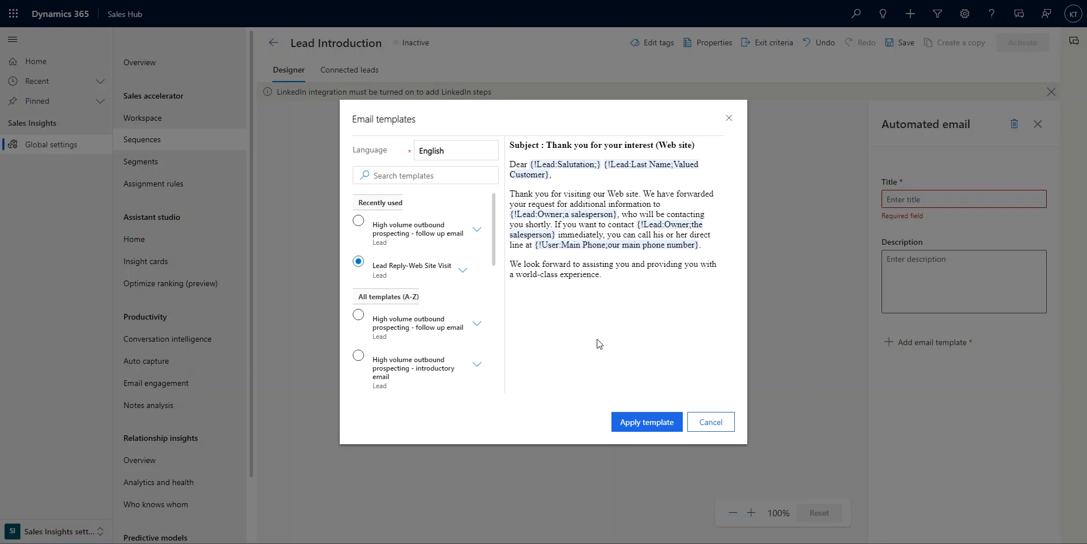
pyautogui.click(358, 221)
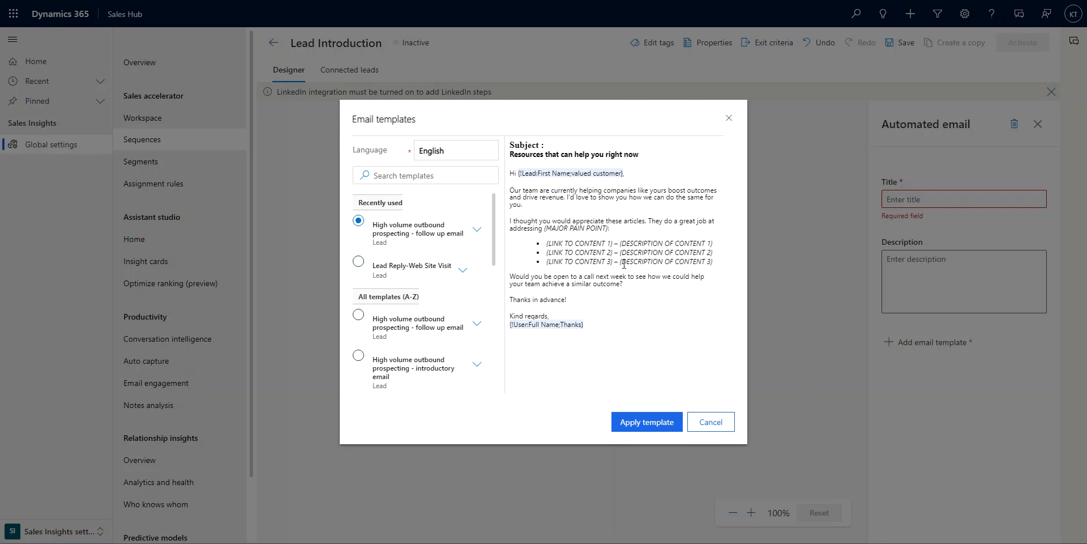
pyautogui.click(357, 262)
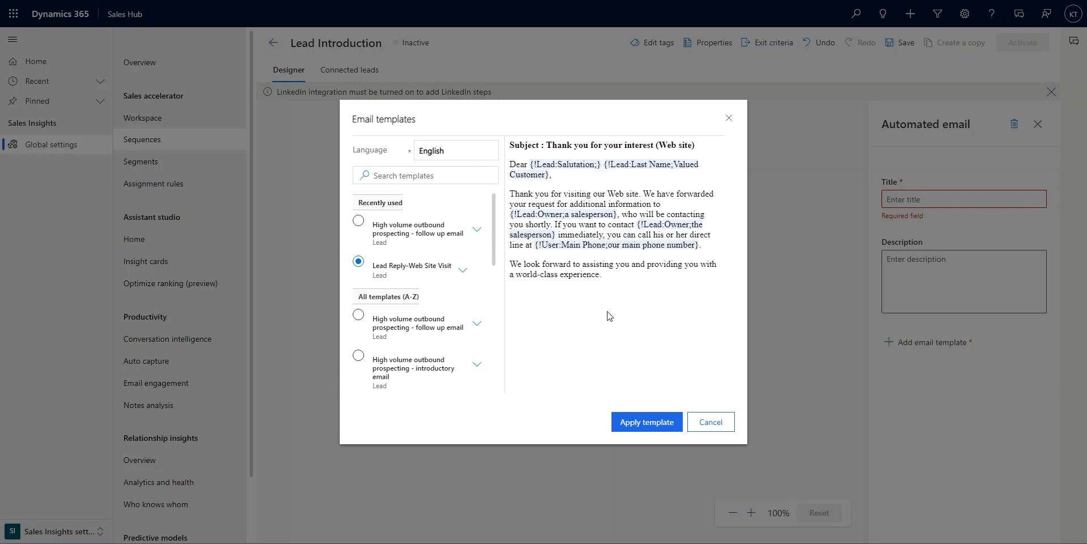
pyautogui.click(648, 422)
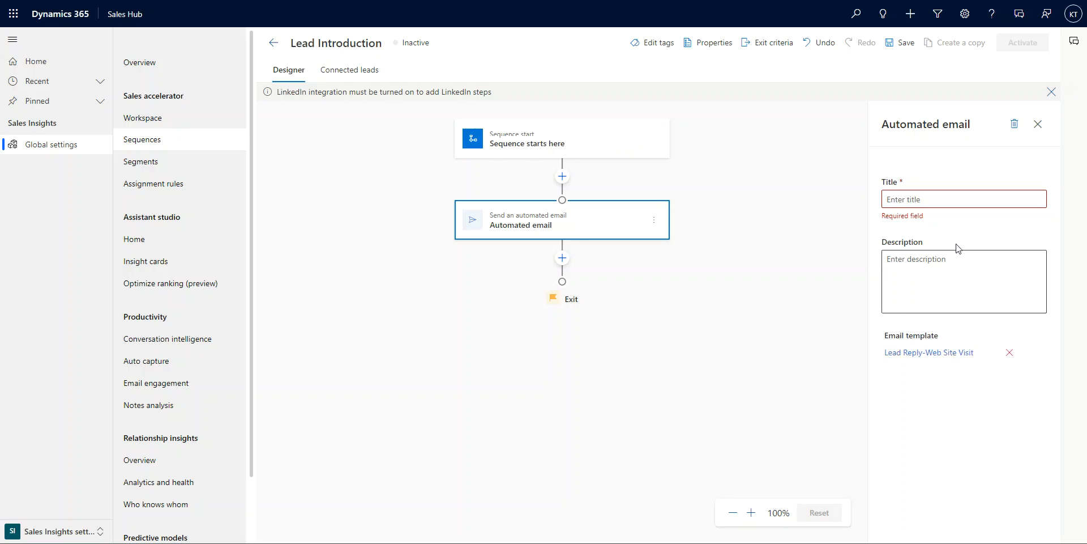
# Step: Title the automated email step Initial Email
pyautogui.click(953, 200)
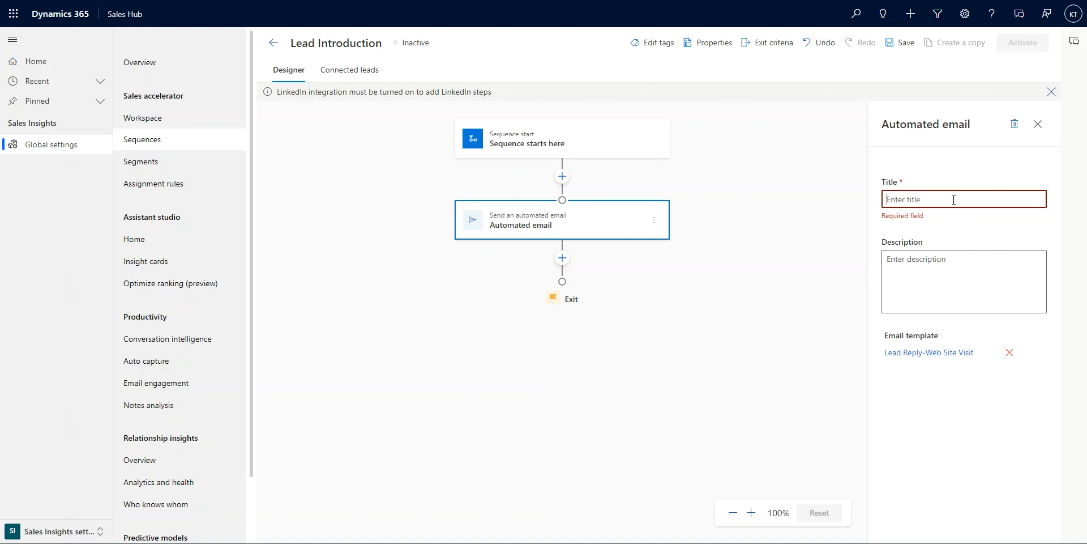
pyautogui.write('Initial')
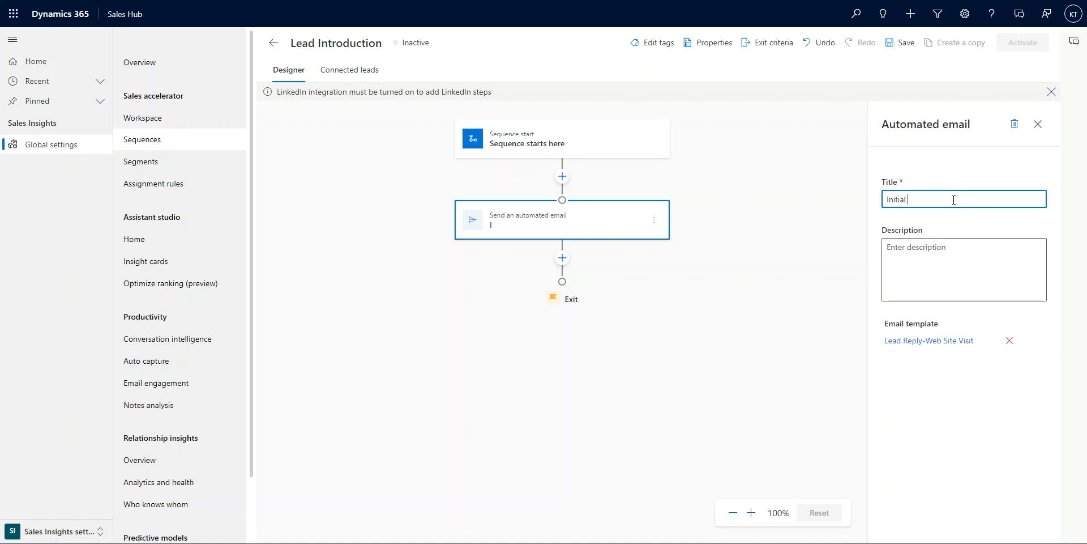
pyautogui.write(' Email')
# Step: Add an Email open condition after the Initial Email step
pyautogui.click(561, 258)
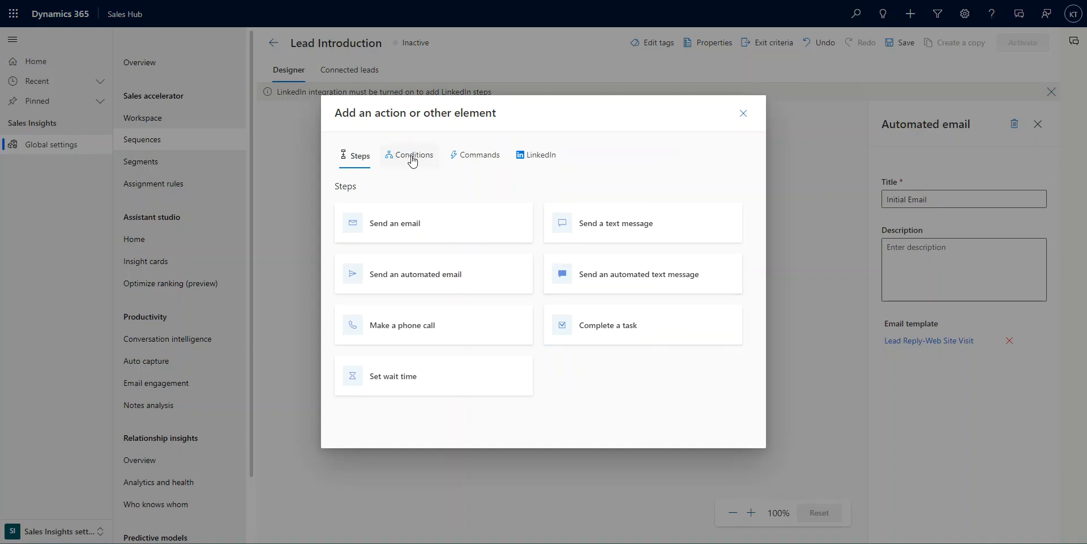
pyautogui.click(412, 157)
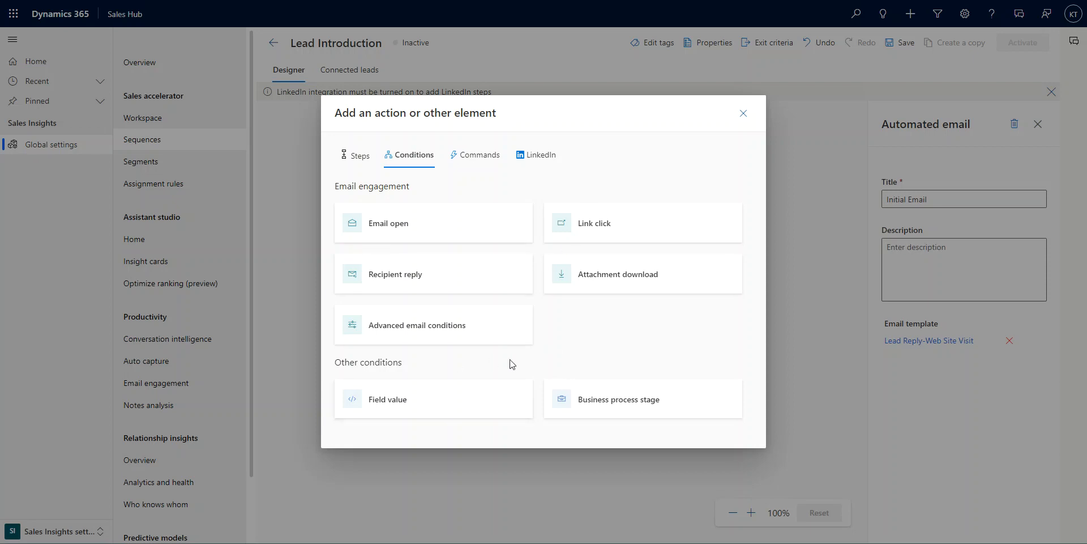
pyautogui.click(411, 229)
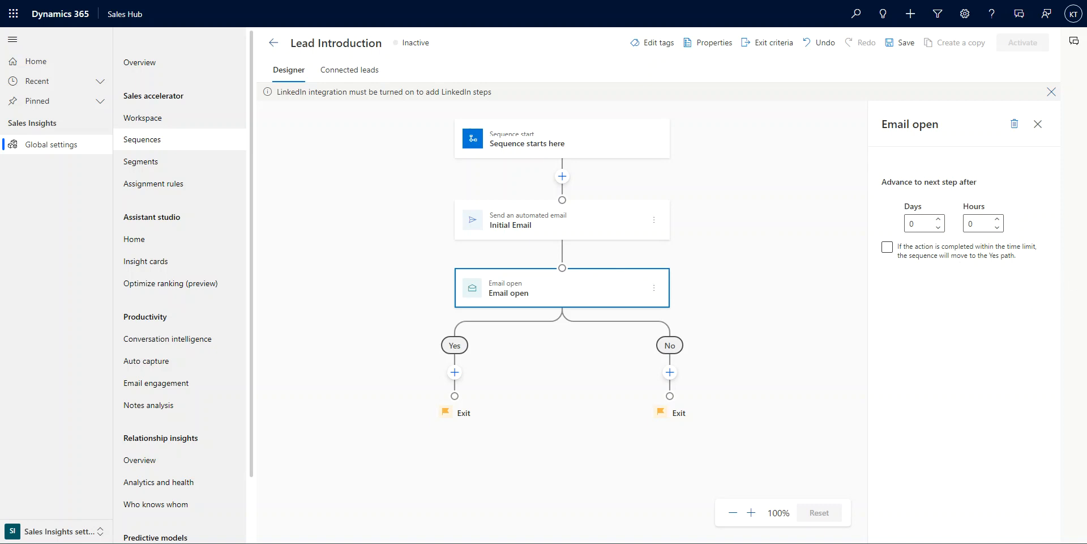
# Step: Set the condition to advance after 2 days and move to the Yes path if completed within the limit
pyautogui.click(938, 219)
pyautogui.click(938, 218)
pyautogui.click(887, 249)
# Step: Add a phone call step on the Email open Yes path and title it First Call
pyautogui.click(455, 372)
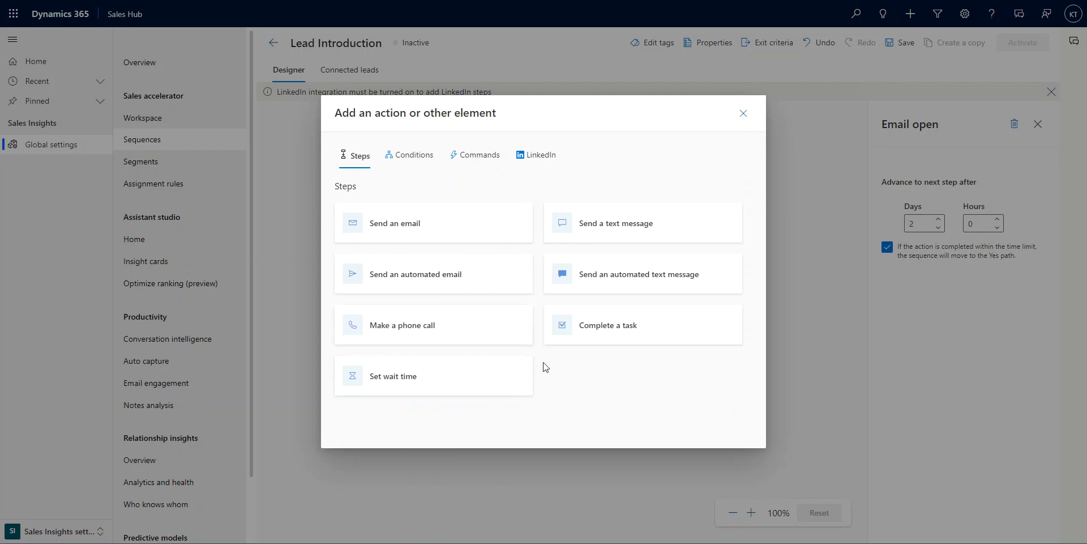
pyautogui.click(452, 332)
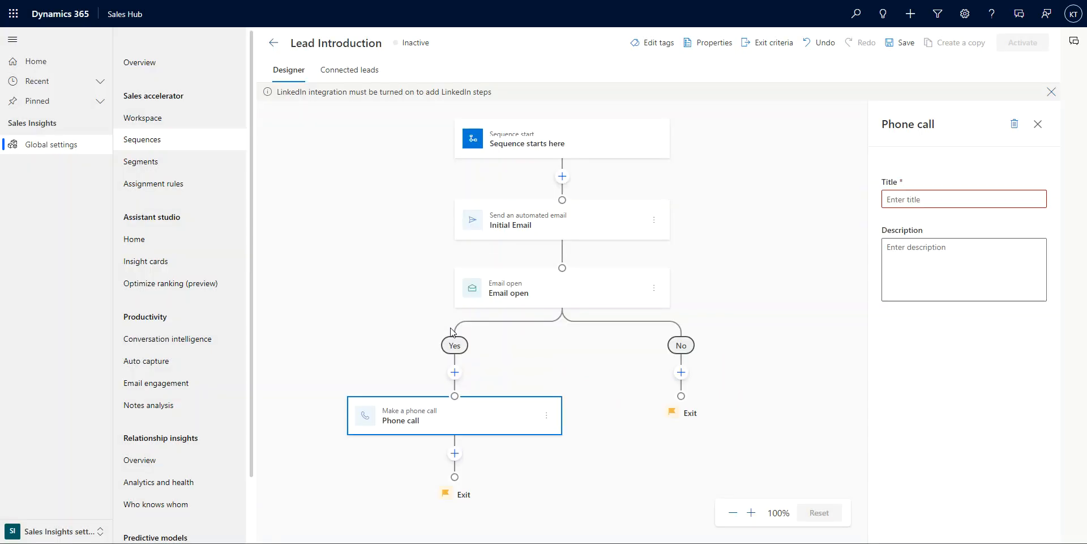
pyautogui.click(945, 196)
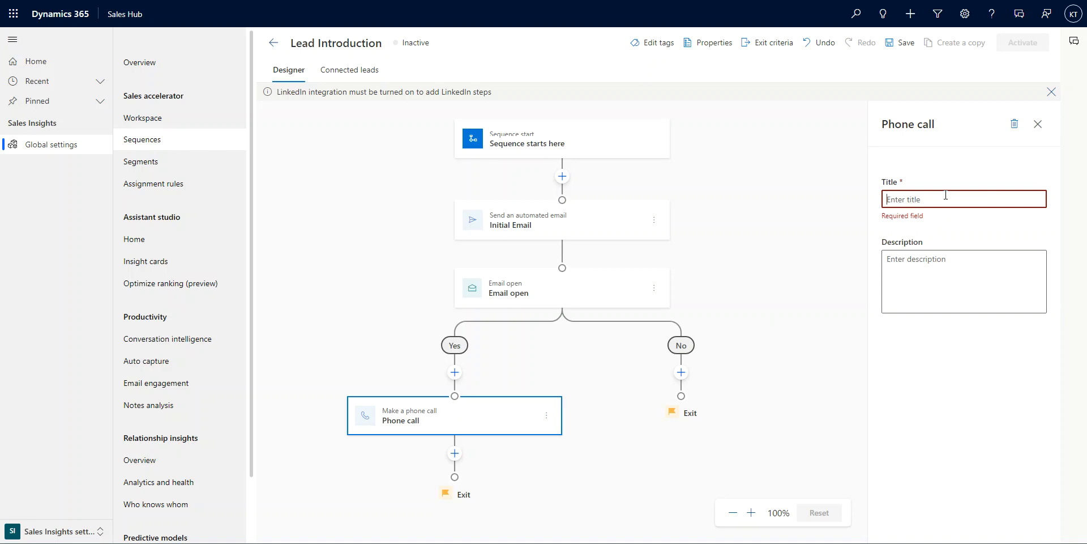
pyautogui.write('First Call')
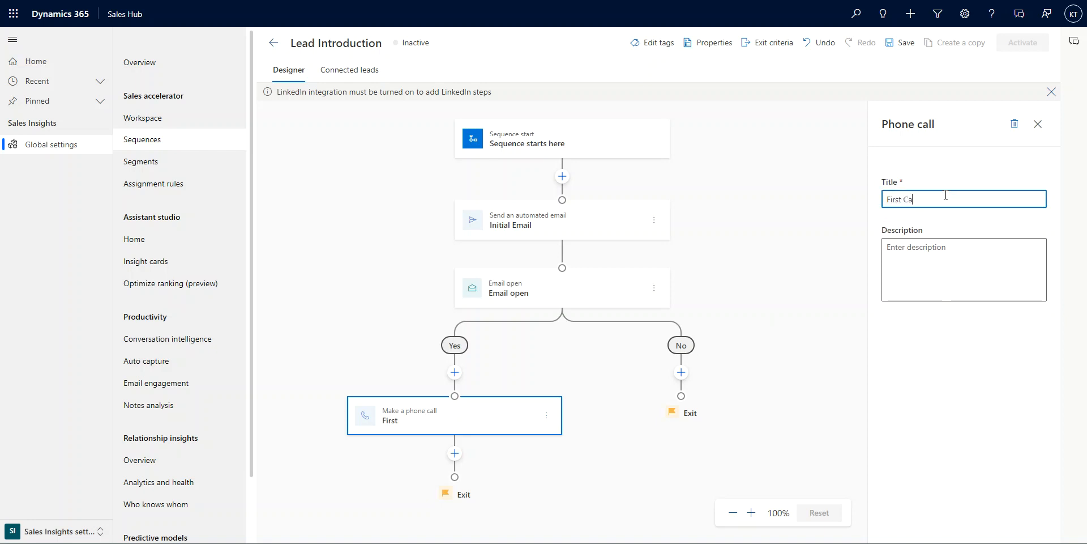
pyautogui.click(913, 260)
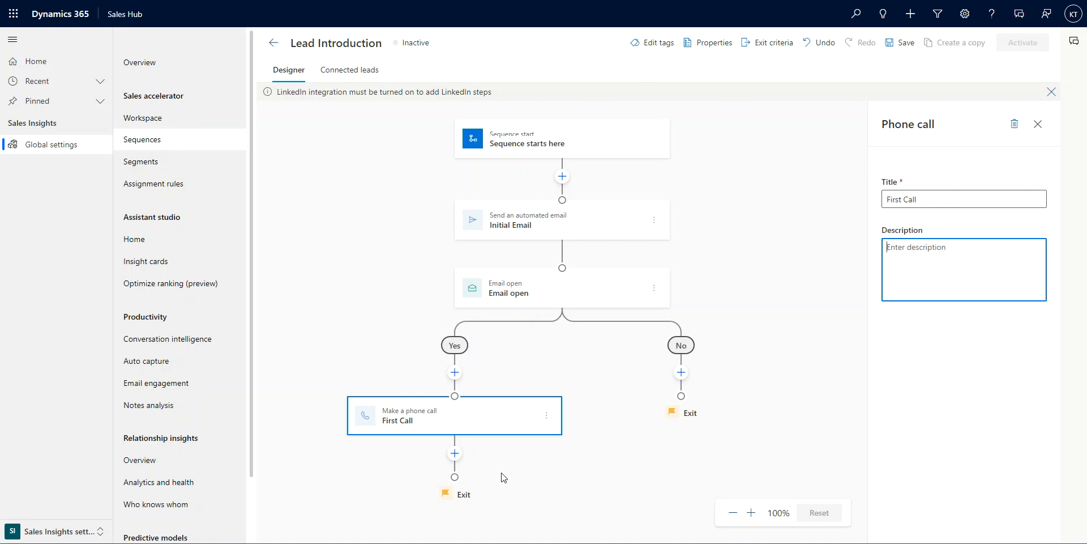
# Step: Add an Advanced phone condition after First Call that advances to Yes if the call is Made or Received
pyautogui.click(454, 453)
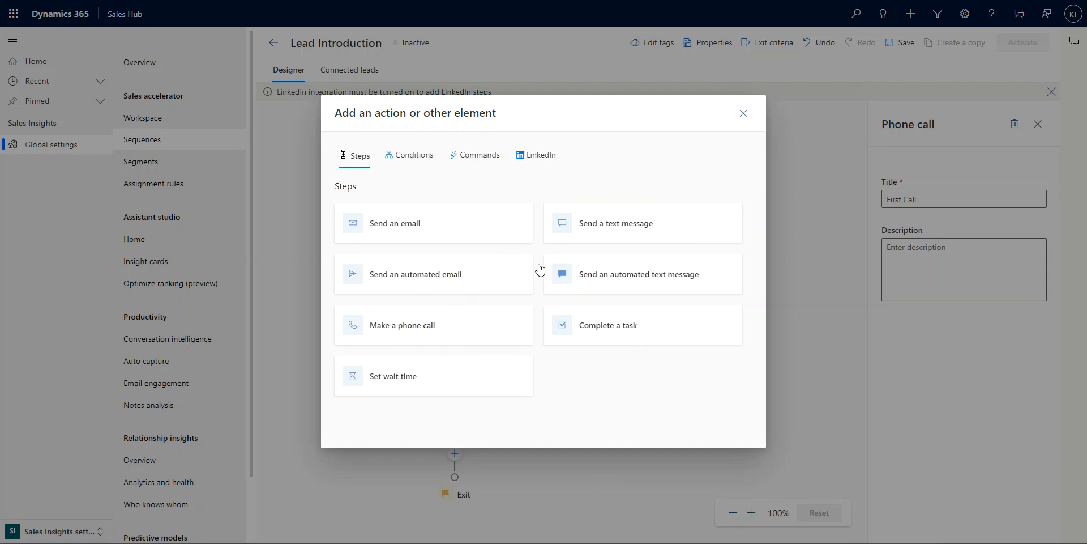
pyautogui.click(425, 159)
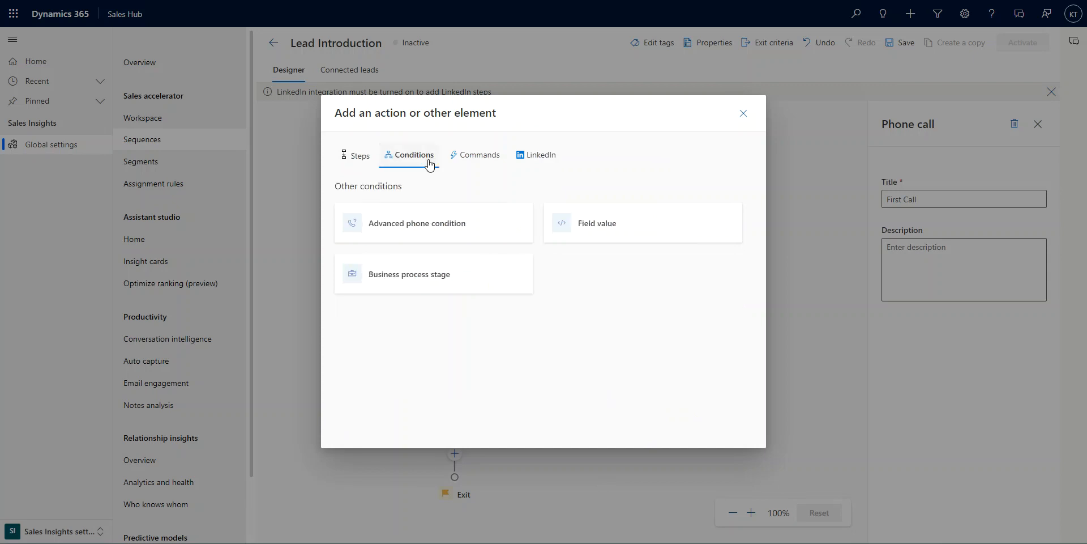
pyautogui.click(405, 230)
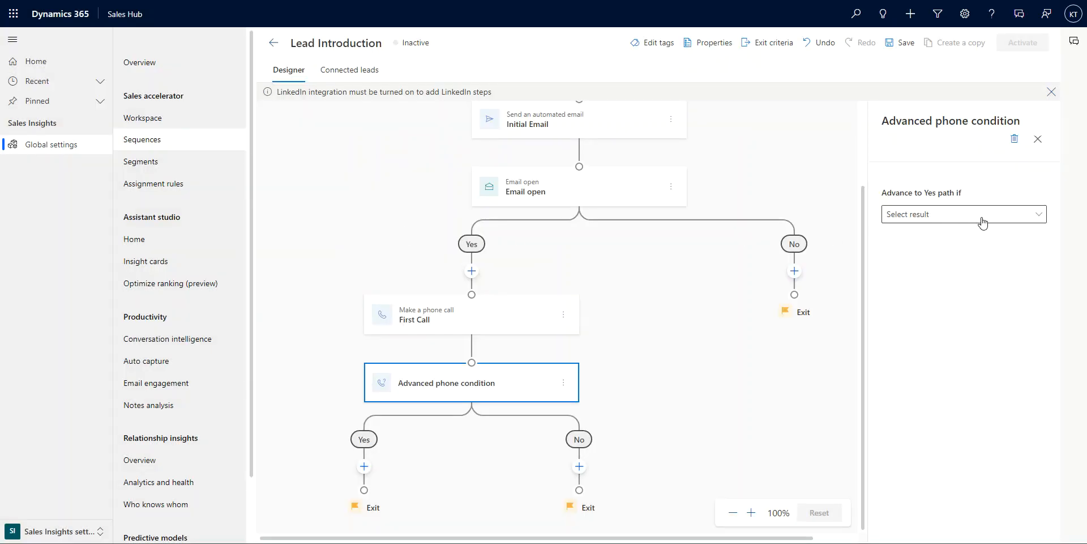
pyautogui.click(1041, 210)
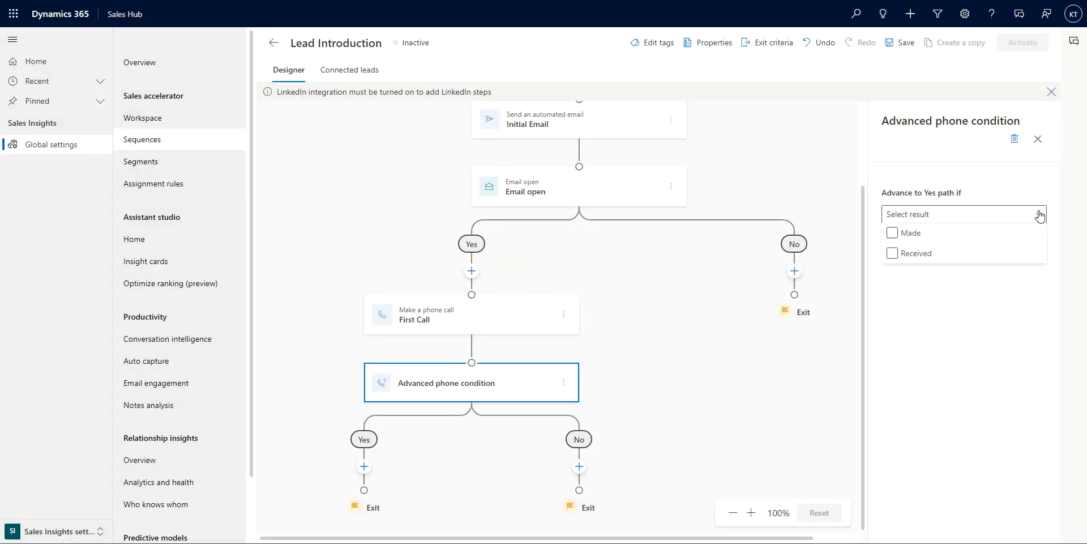
pyautogui.click(894, 234)
pyautogui.click(892, 254)
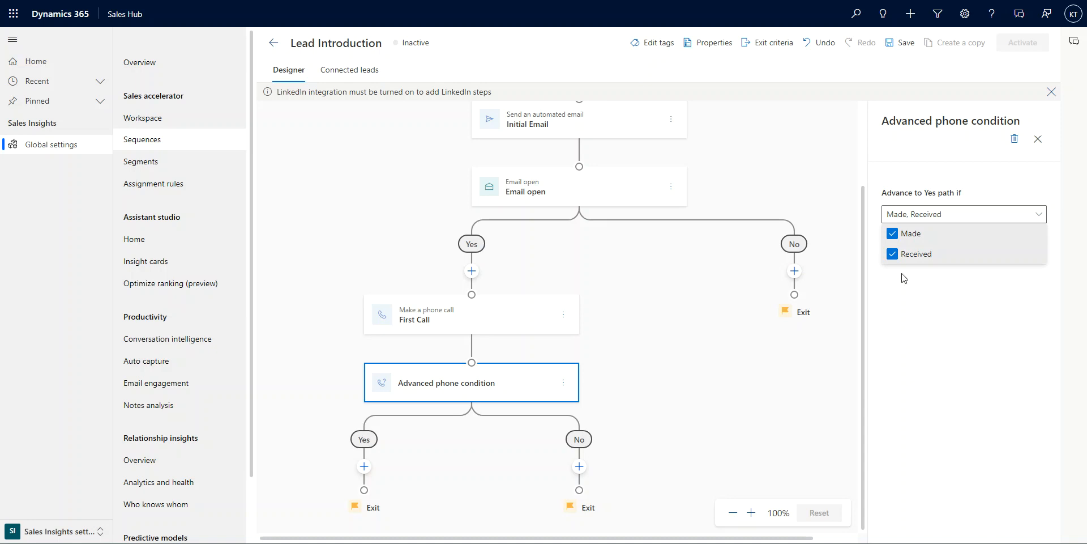
pyautogui.click(917, 329)
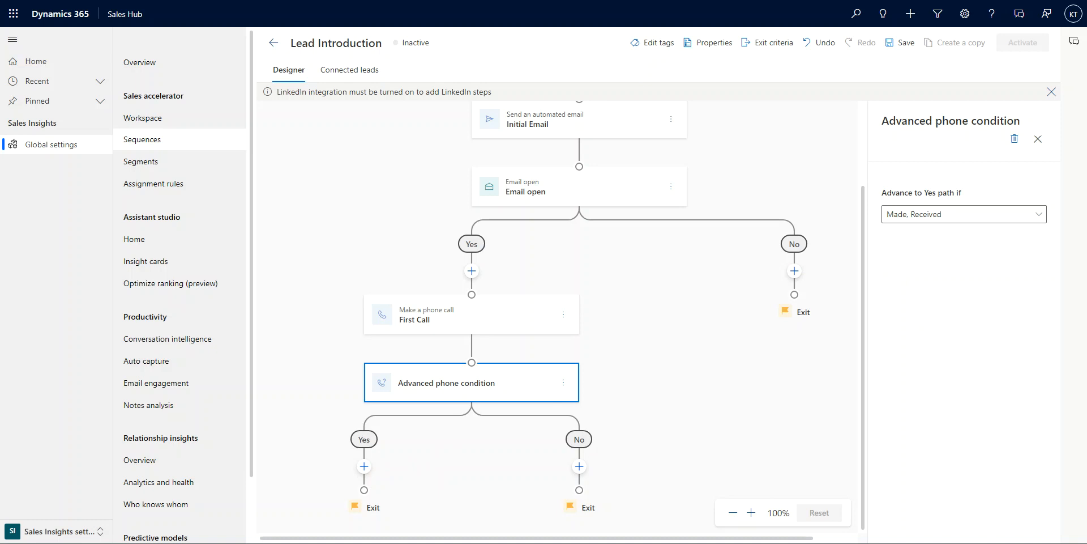
# Step: Add an Update field command on the phone condition's Yes path setting Initial Communication to Contacted
pyautogui.click(364, 466)
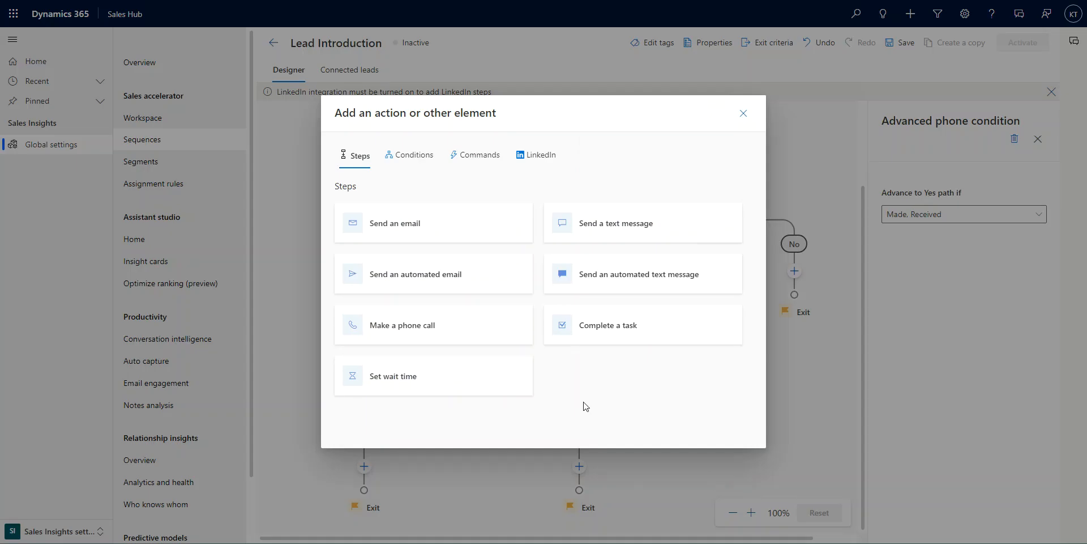
pyautogui.click(481, 162)
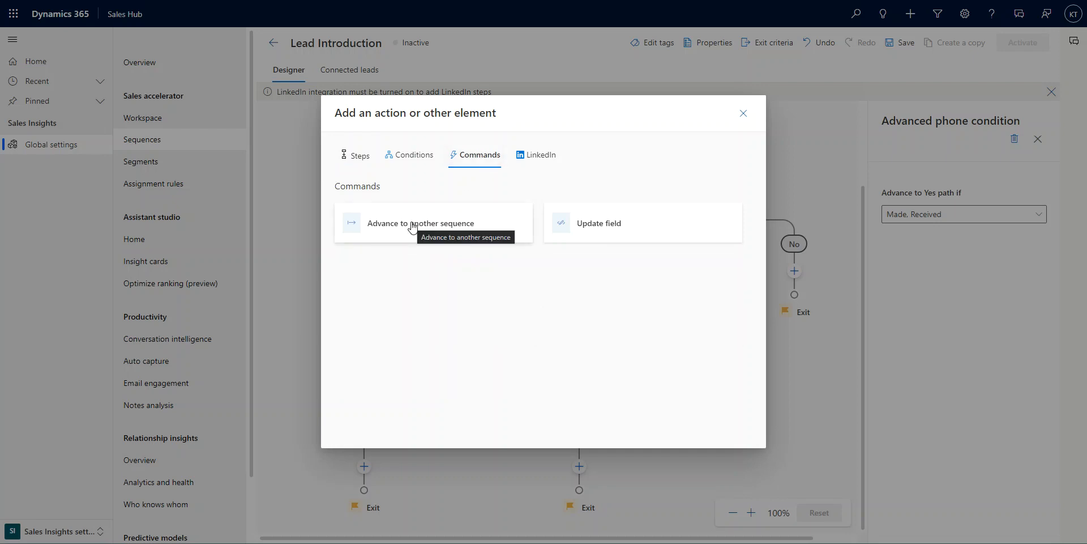
pyautogui.click(603, 231)
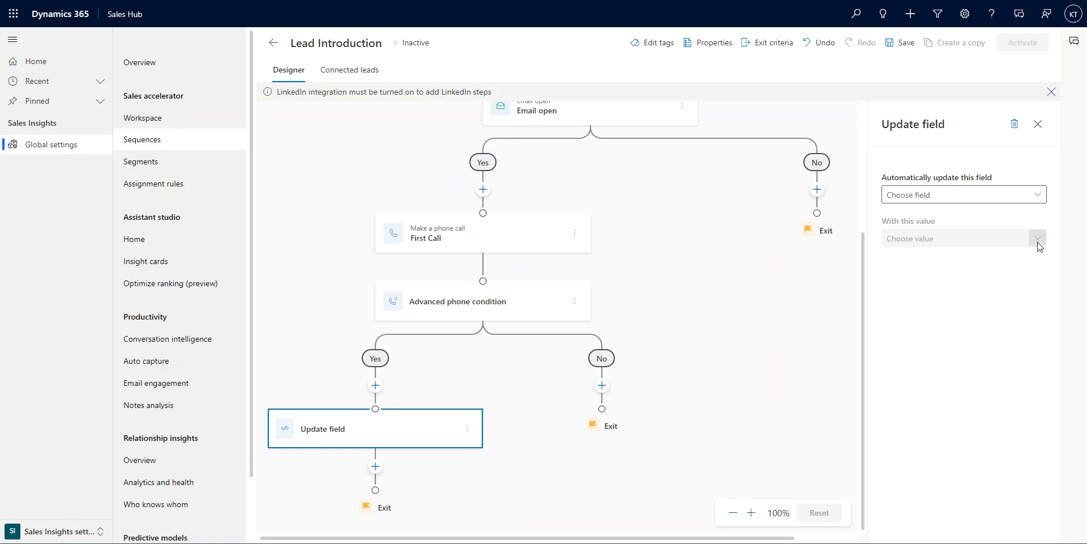
pyautogui.click(1038, 196)
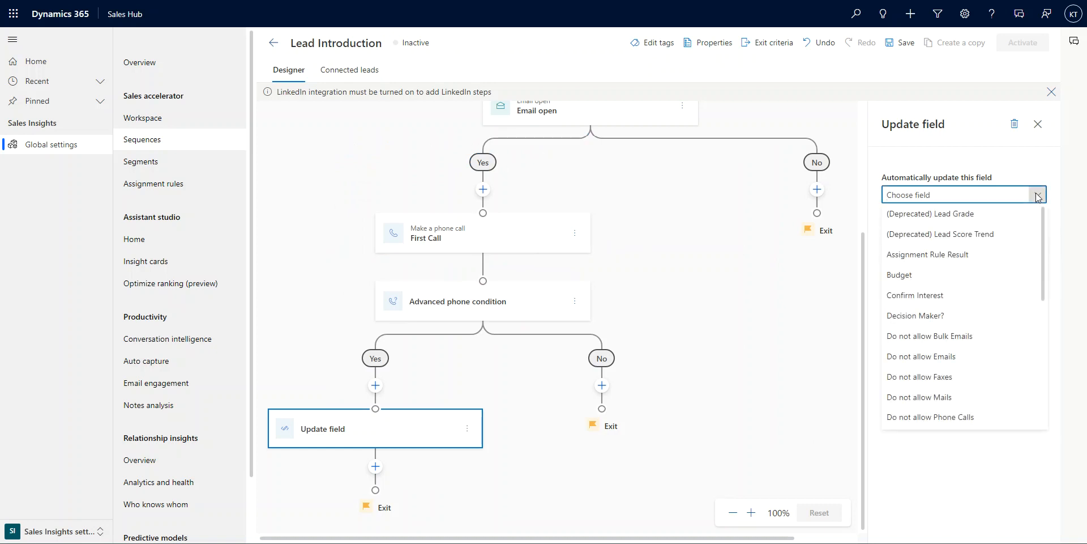
pyautogui.write('init')
pyautogui.click(957, 220)
pyautogui.click(1039, 238)
pyautogui.click(935, 259)
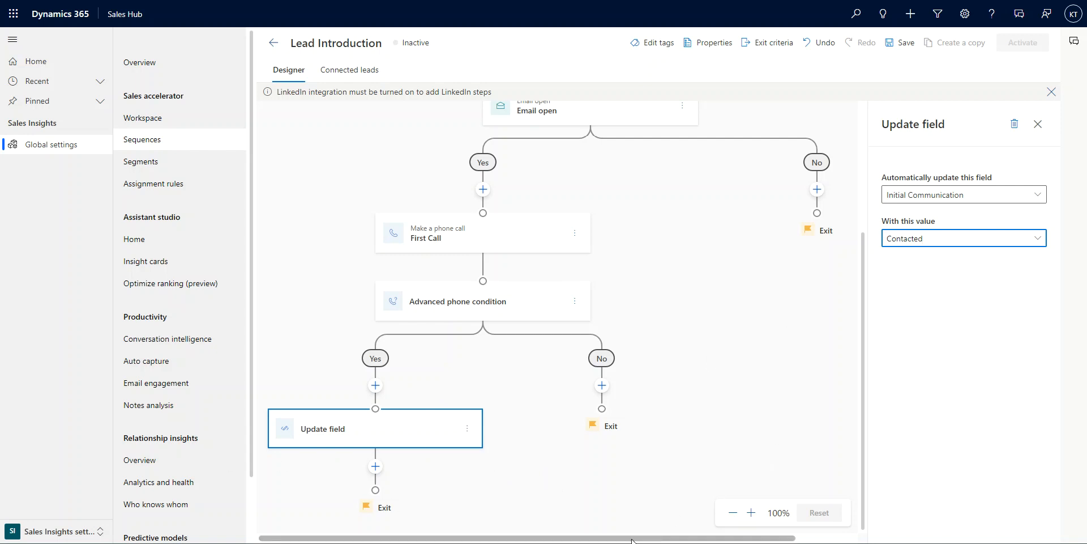
# Step: Add an email step on the Email open No path using the High volume outbound prospecting - follow up email template
pyautogui.moveTo(633, 541); pyautogui.dragTo(656, 541)
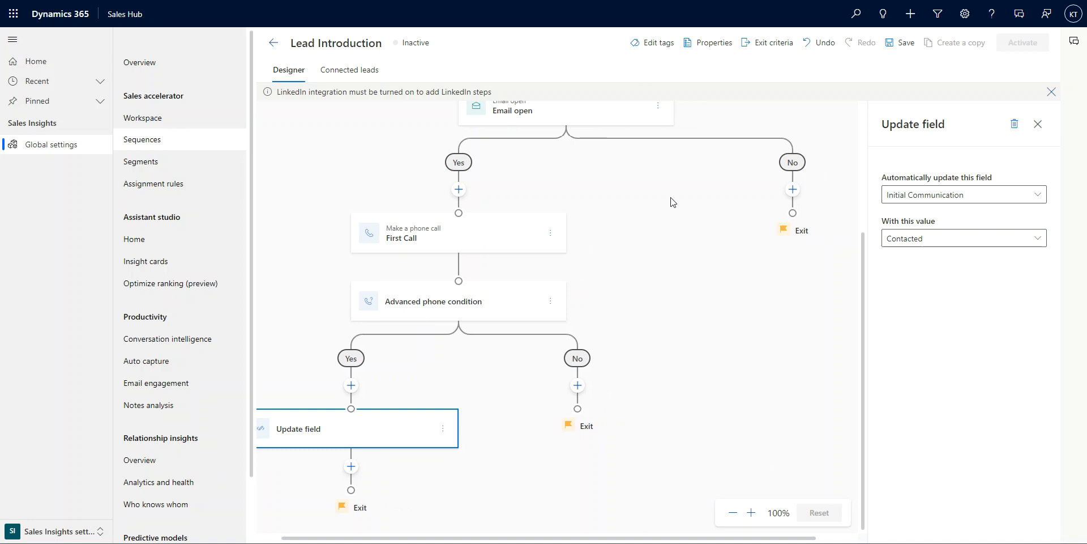
pyautogui.scroll(1, 758, 295)
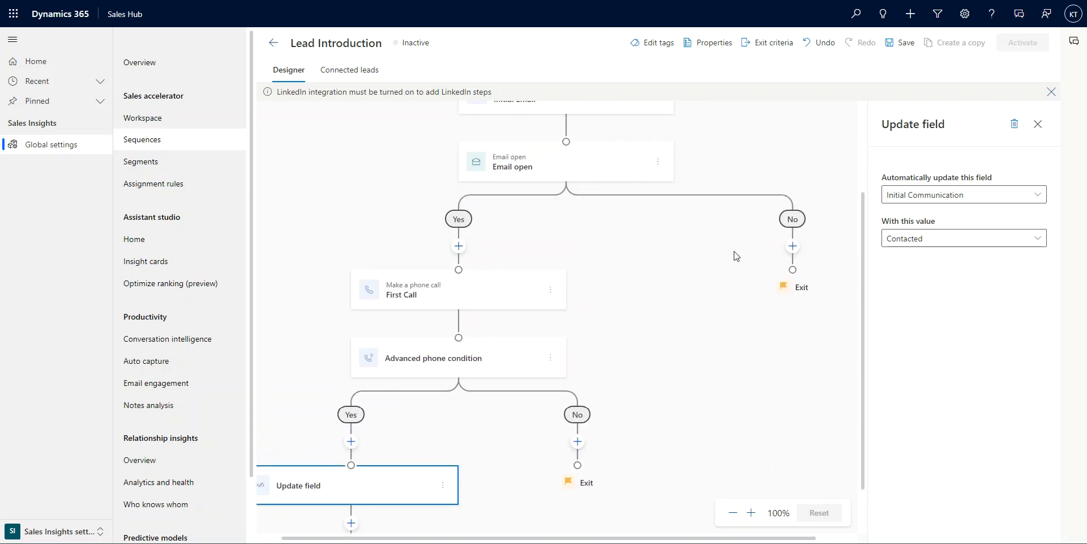
pyautogui.click(793, 246)
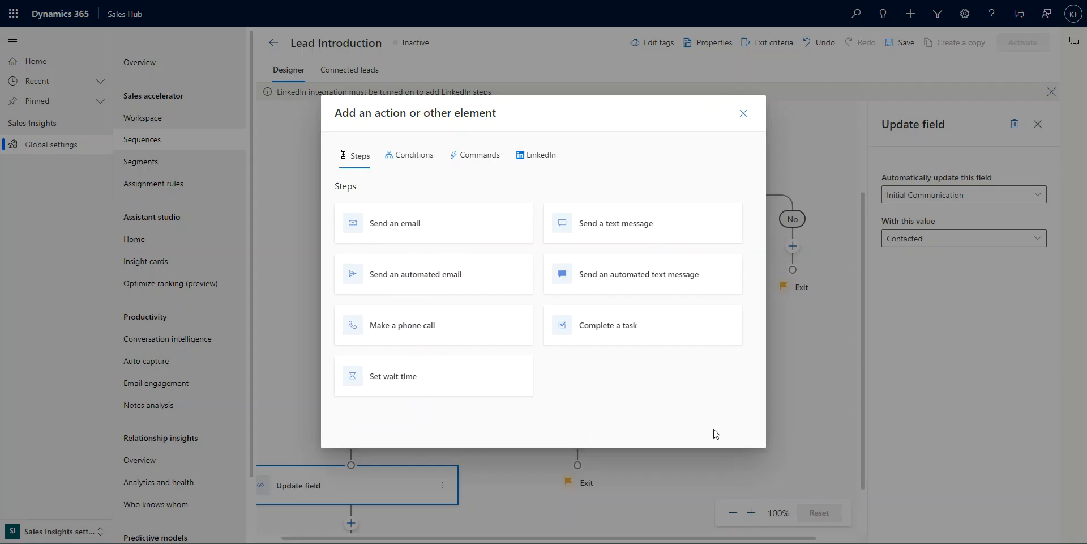
pyautogui.click(409, 229)
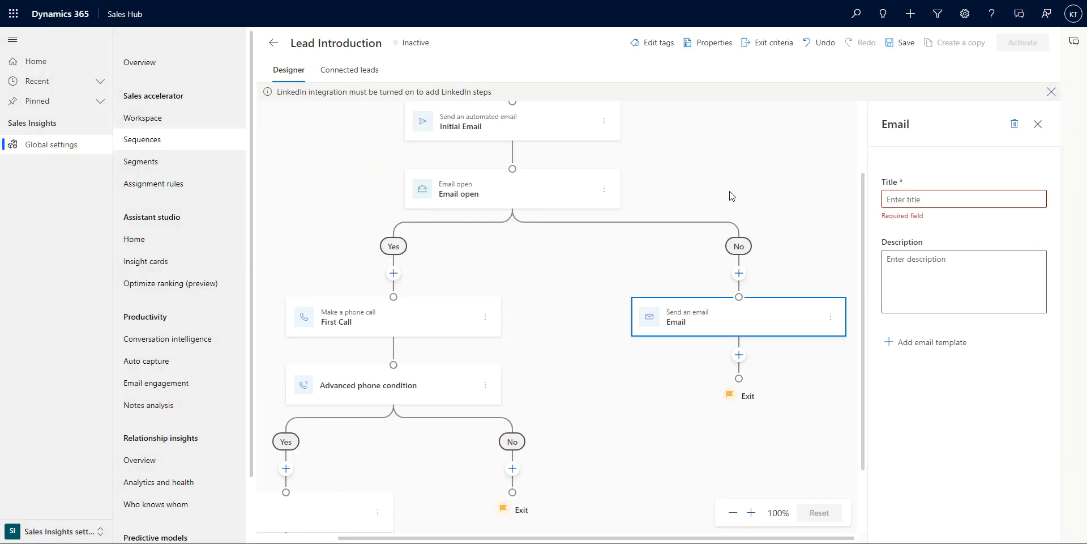
pyautogui.click(934, 342)
pyautogui.click(357, 253)
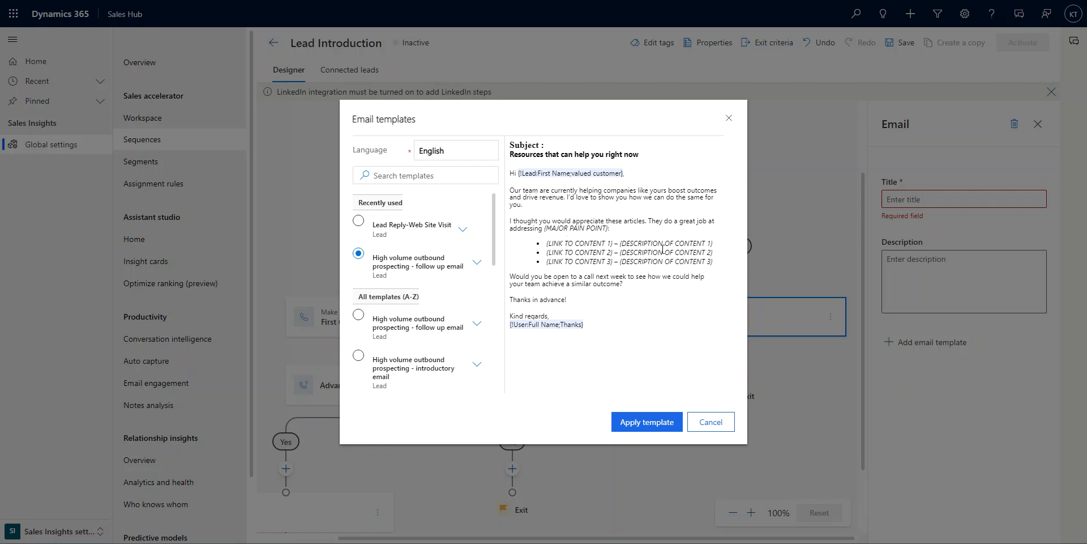
pyautogui.click(641, 431)
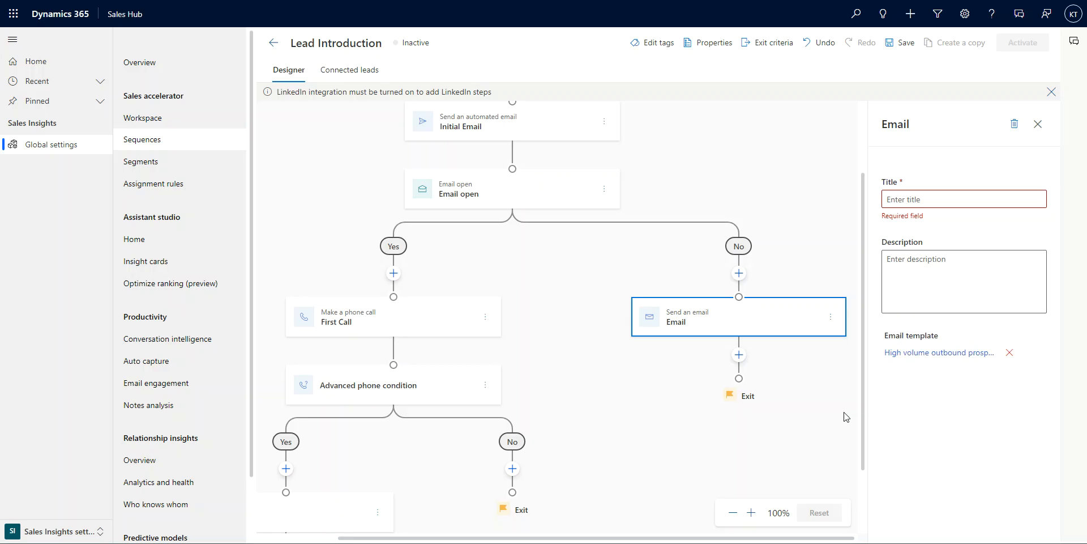
# Step: Title the email step Follow Up Email
pyautogui.click(946, 202)
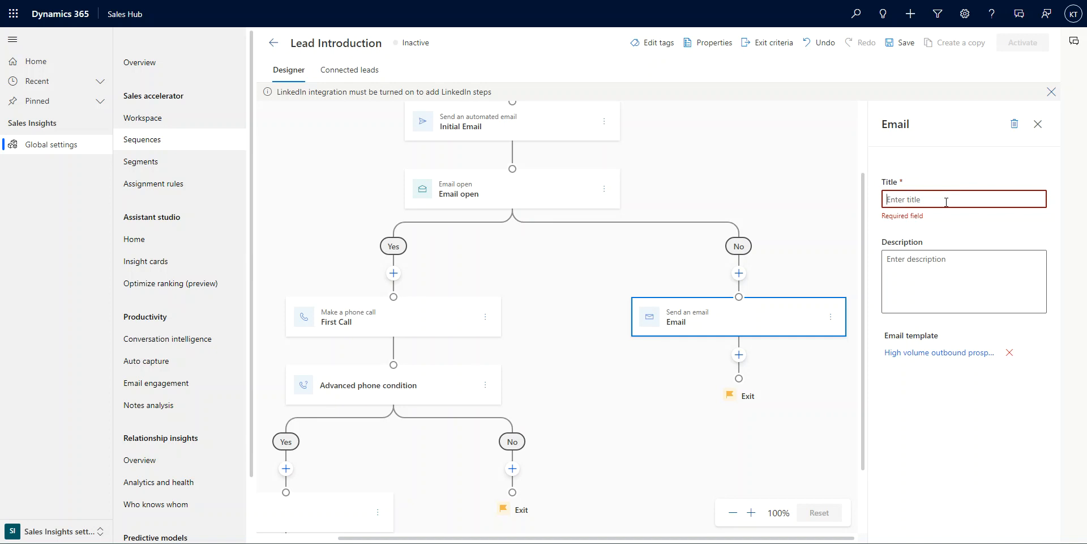
pyautogui.write('Follow Up Email')
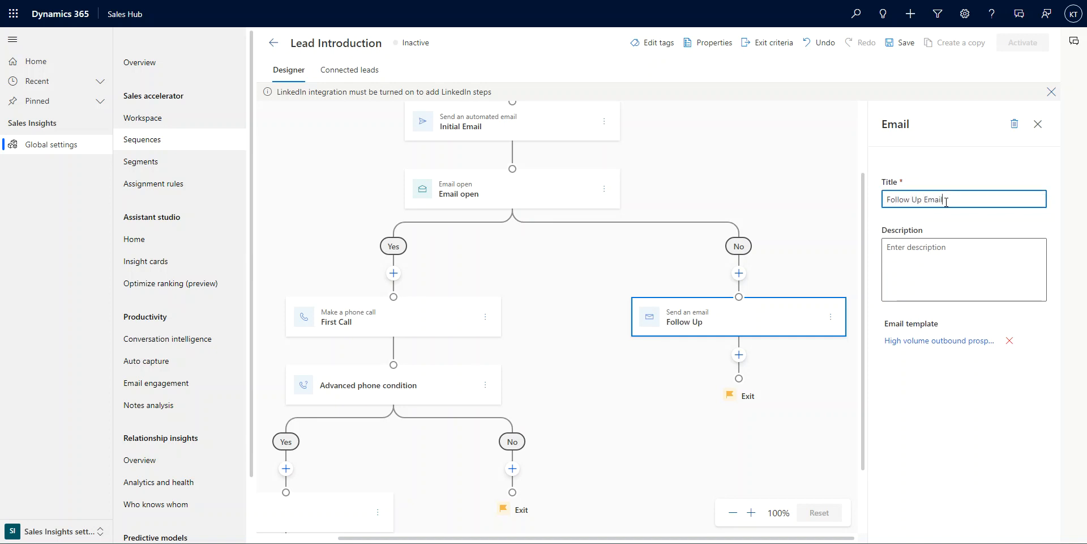
pyautogui.click(933, 271)
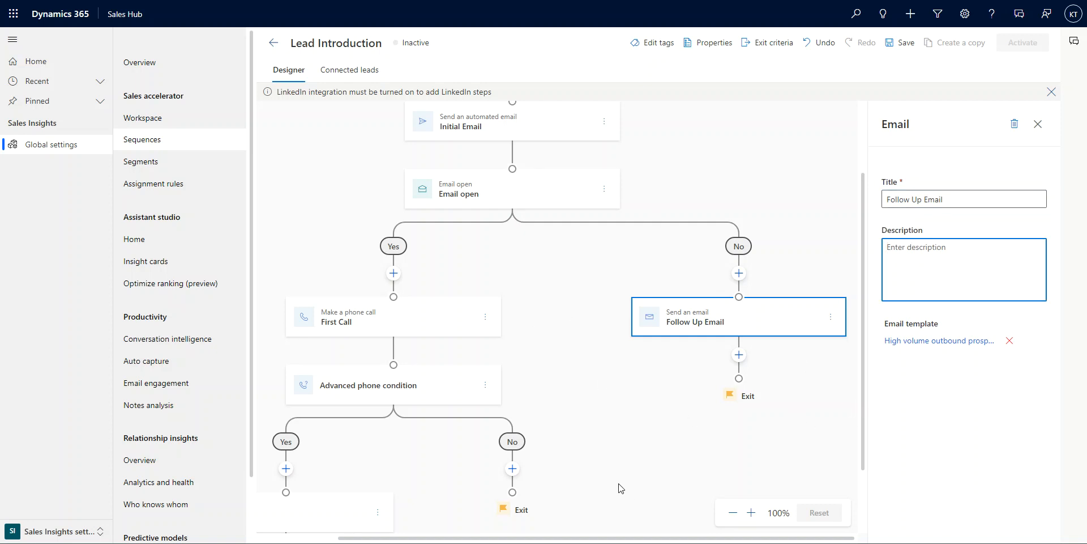
pyautogui.scroll(-2, 620, 487)
pyautogui.scroll(4, 620, 487)
pyautogui.scroll(-3, 670, 463)
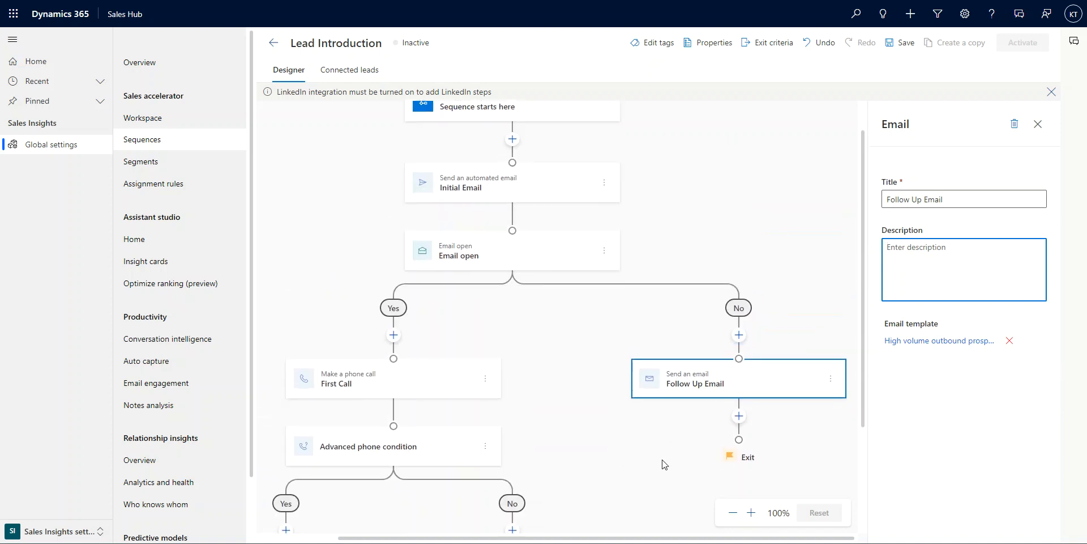
pyautogui.click(738, 327)
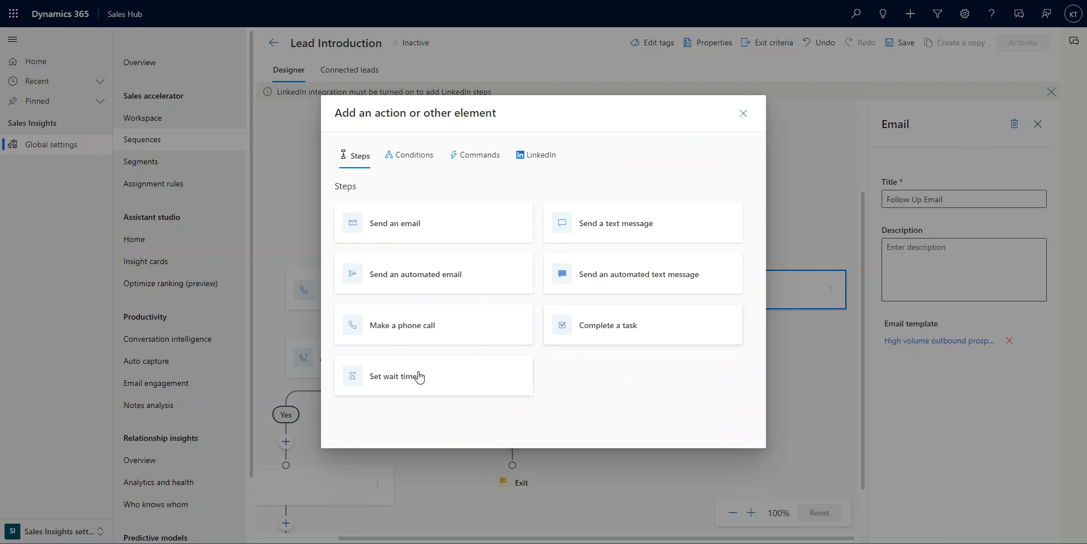
pyautogui.click(416, 161)
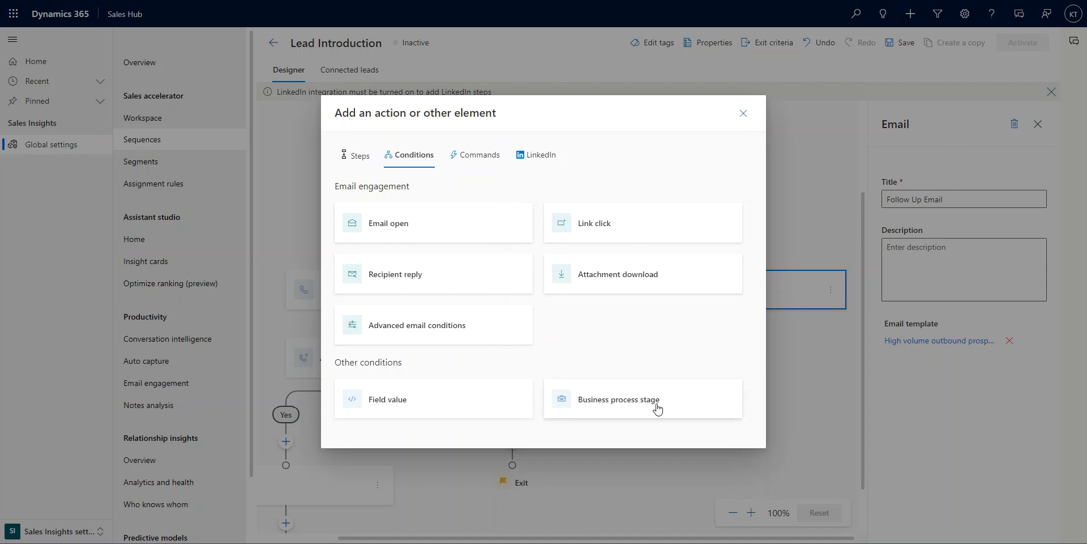
pyautogui.click(479, 155)
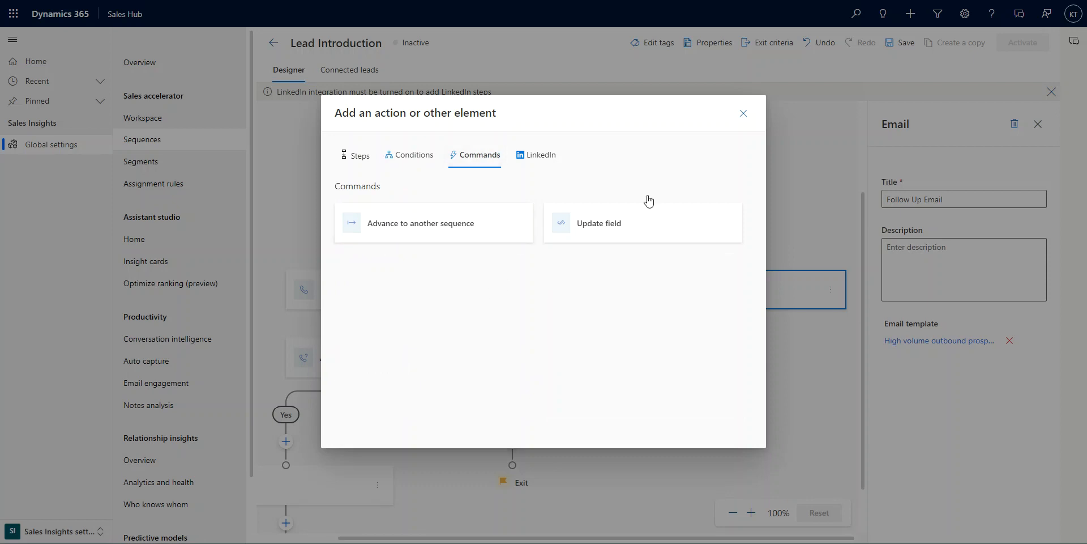
pyautogui.click(743, 114)
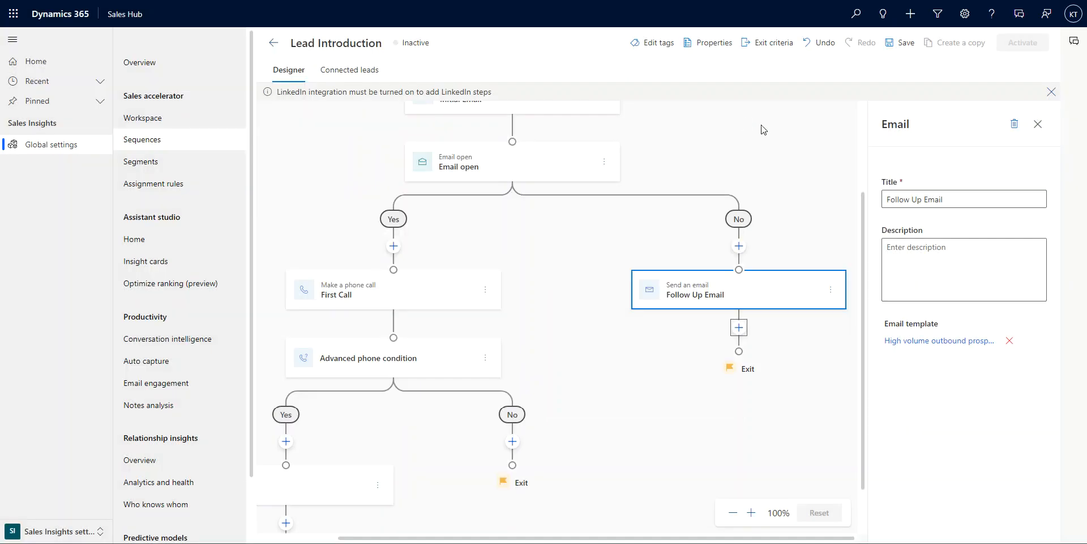
# Step: Save the Lead Introduction sequence and activate it
pyautogui.click(900, 42)
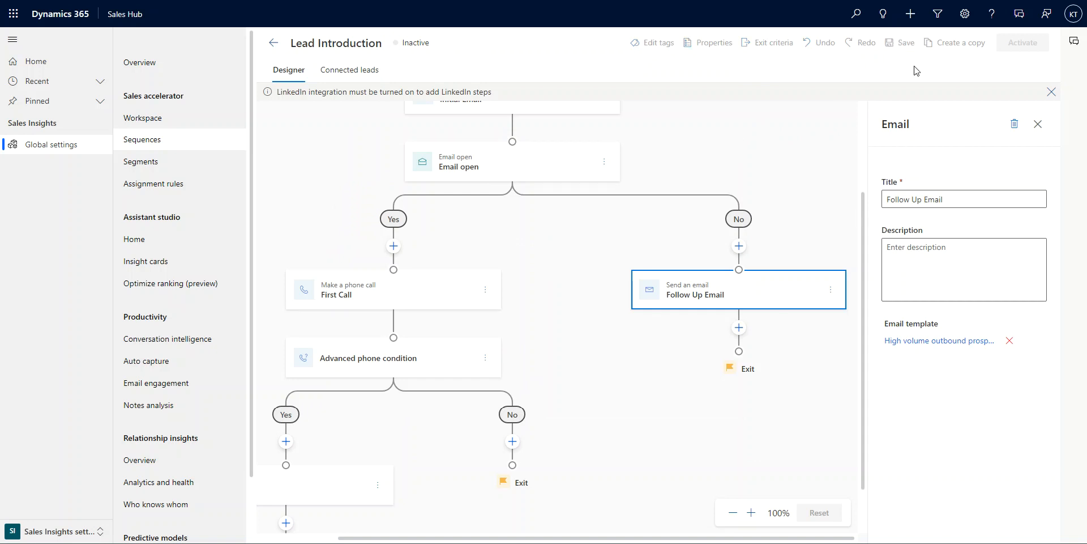
pyautogui.click(939, 276)
pyautogui.scroll(-1, 807, 409)
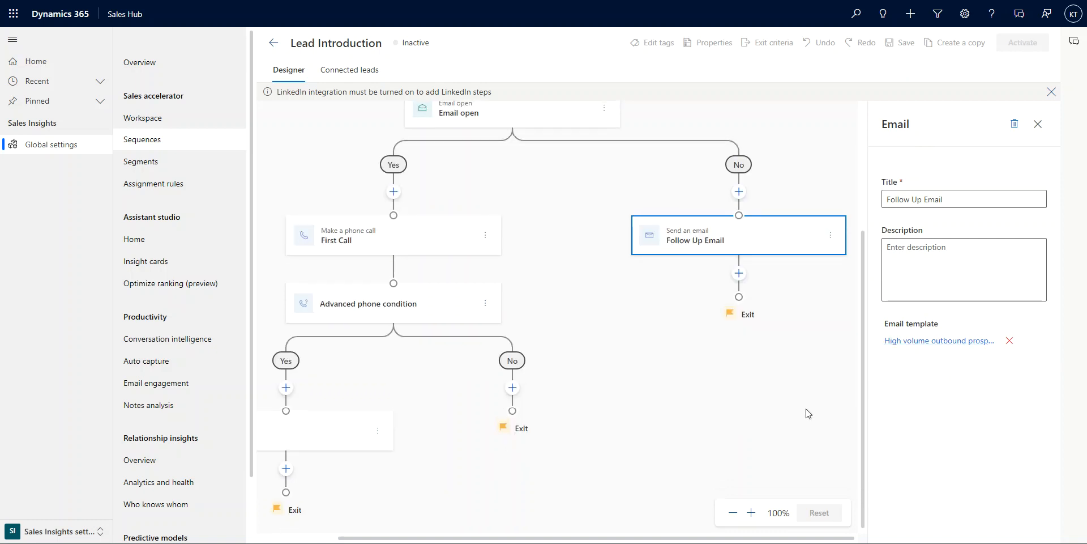
pyautogui.scroll(4, 807, 409)
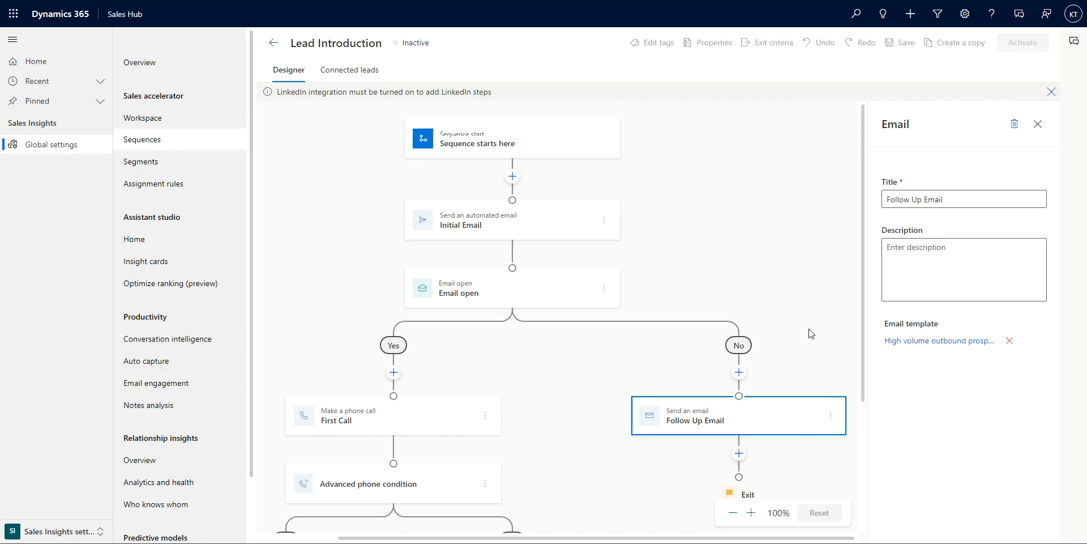
pyautogui.click(1037, 124)
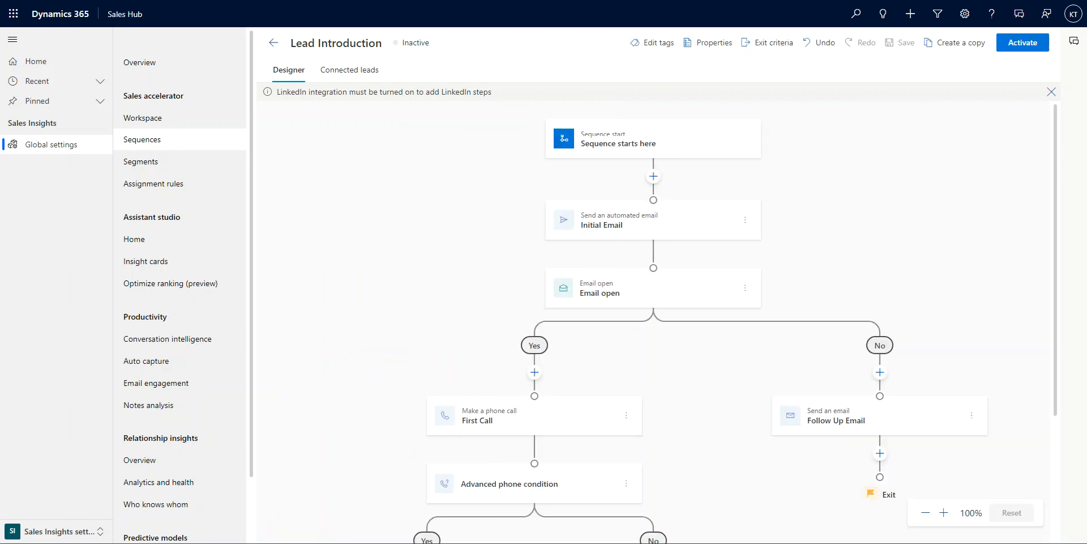
pyautogui.click(1032, 45)
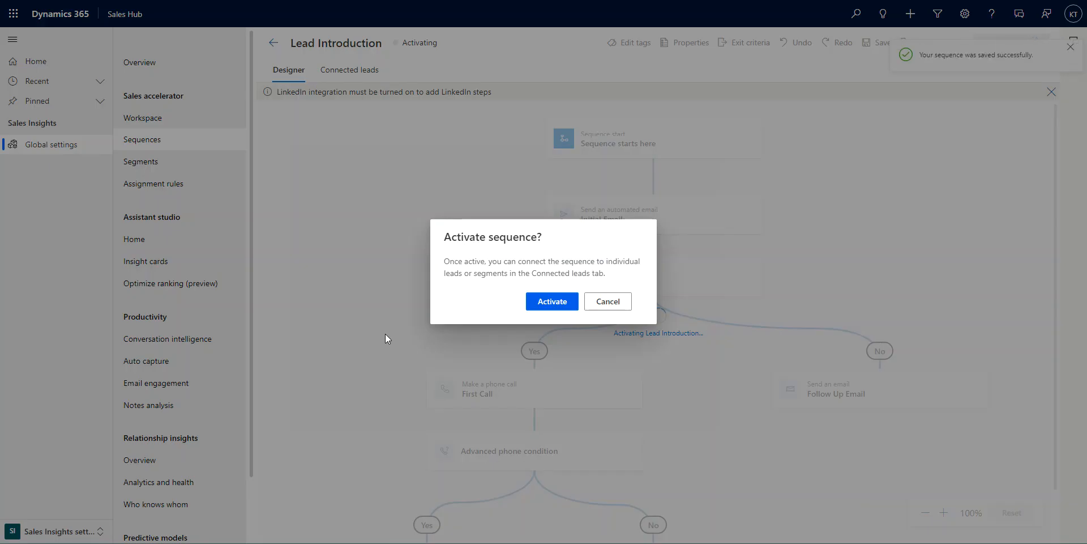
pyautogui.click(532, 303)
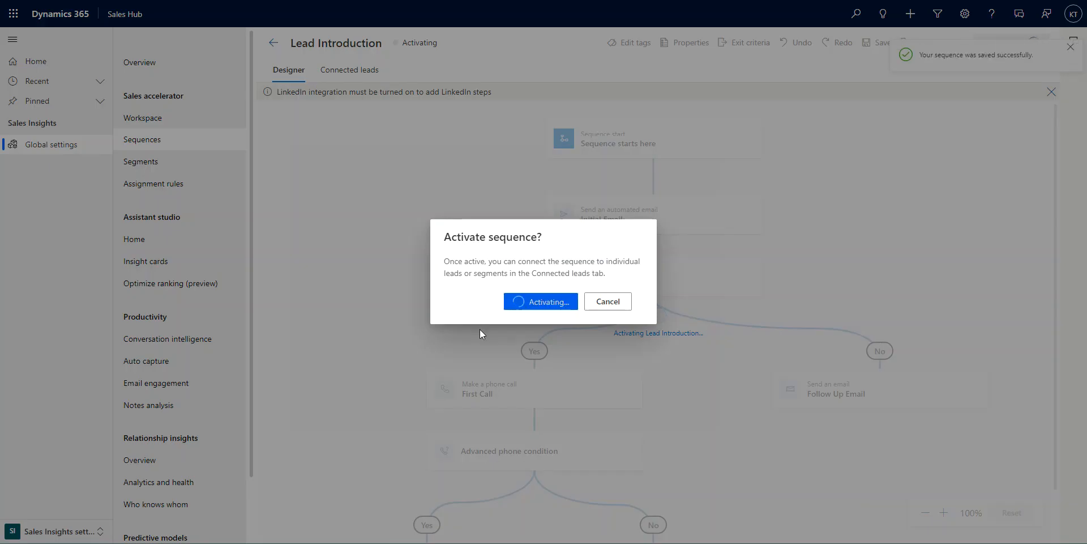